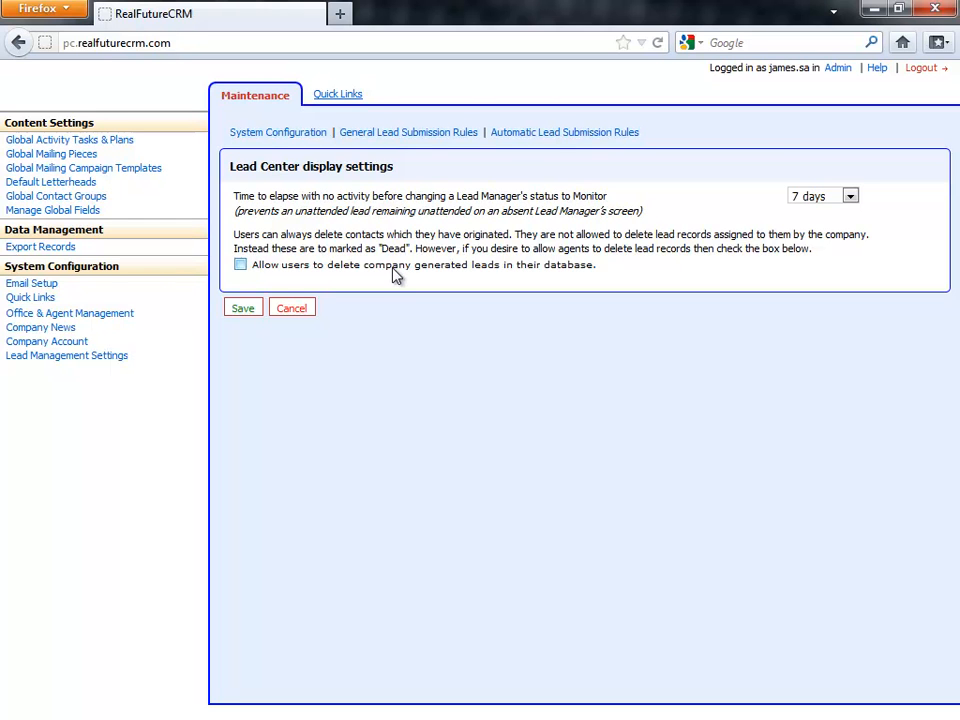
Step: Open the General Lead Submission Rules of the lead management settings
{"action": "left_click", "coordinate": [420, 132]}
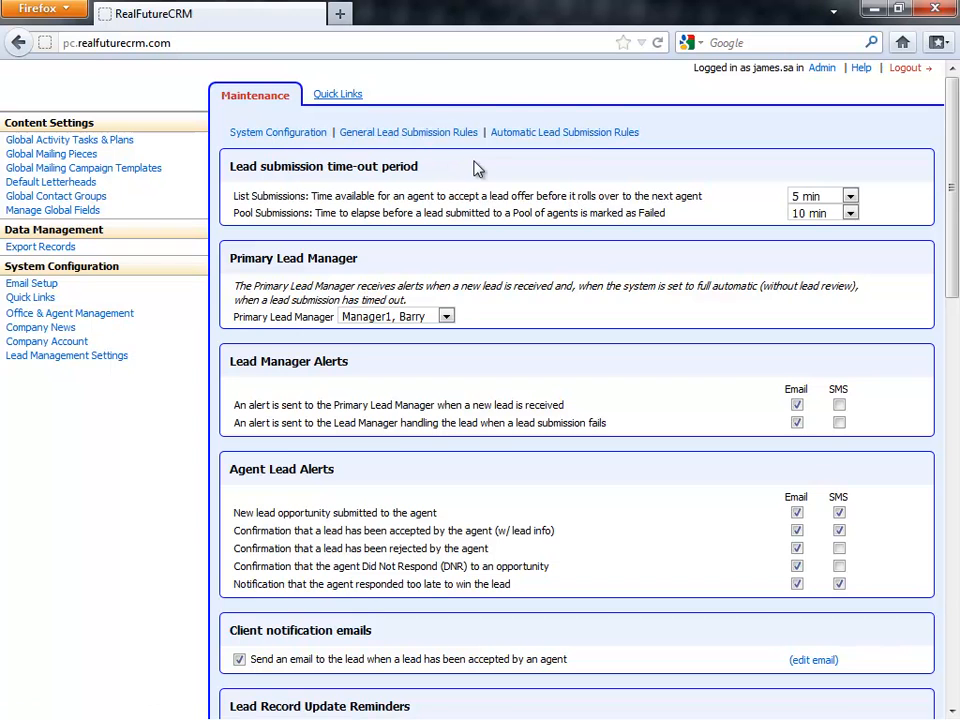
{"action": "scroll", "coordinate": [478, 167], "scroll_direction": "down", "scroll_amount": 2}
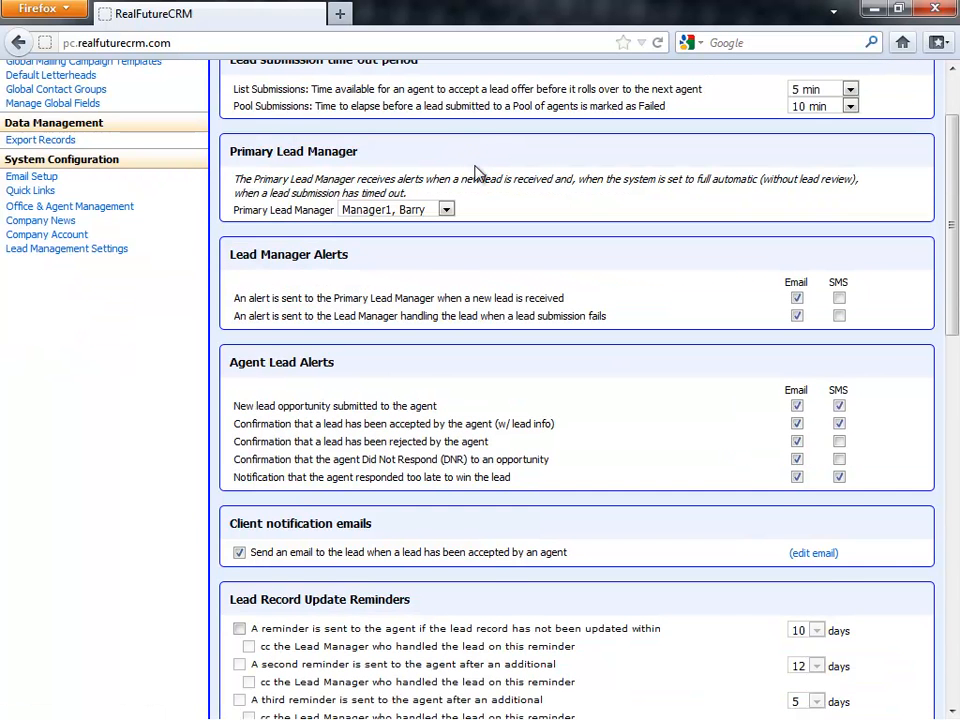
{"action": "scroll", "coordinate": [478, 172], "scroll_direction": "up", "scroll_amount": 2}
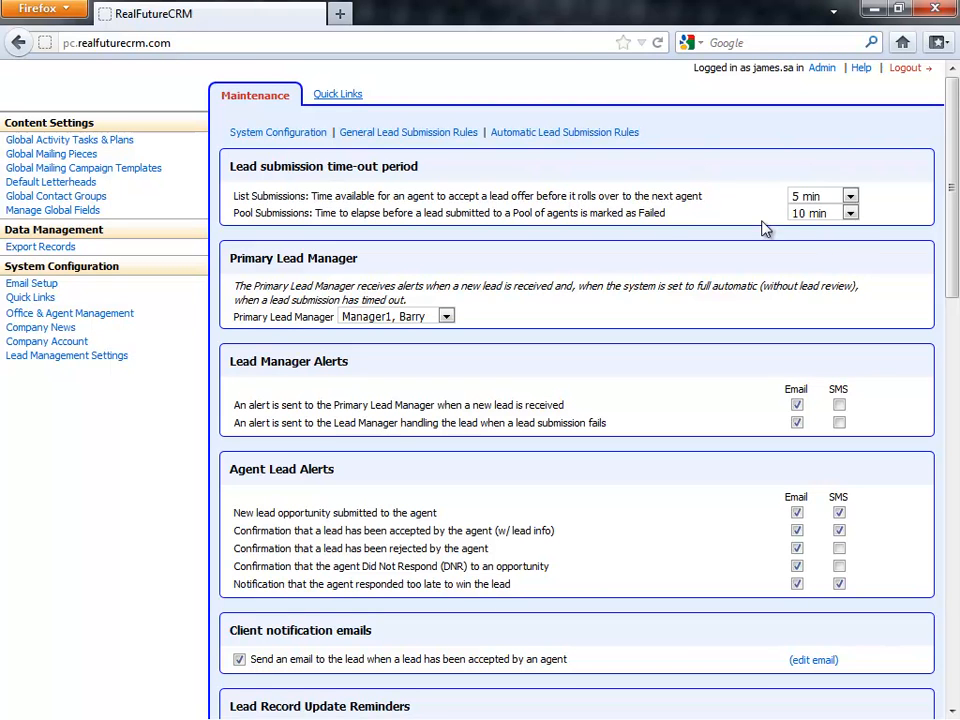
Step: Review the time-out choices for list submissions and the Primary Lead Manager selection
{"action": "left_click", "coordinate": [849, 197]}
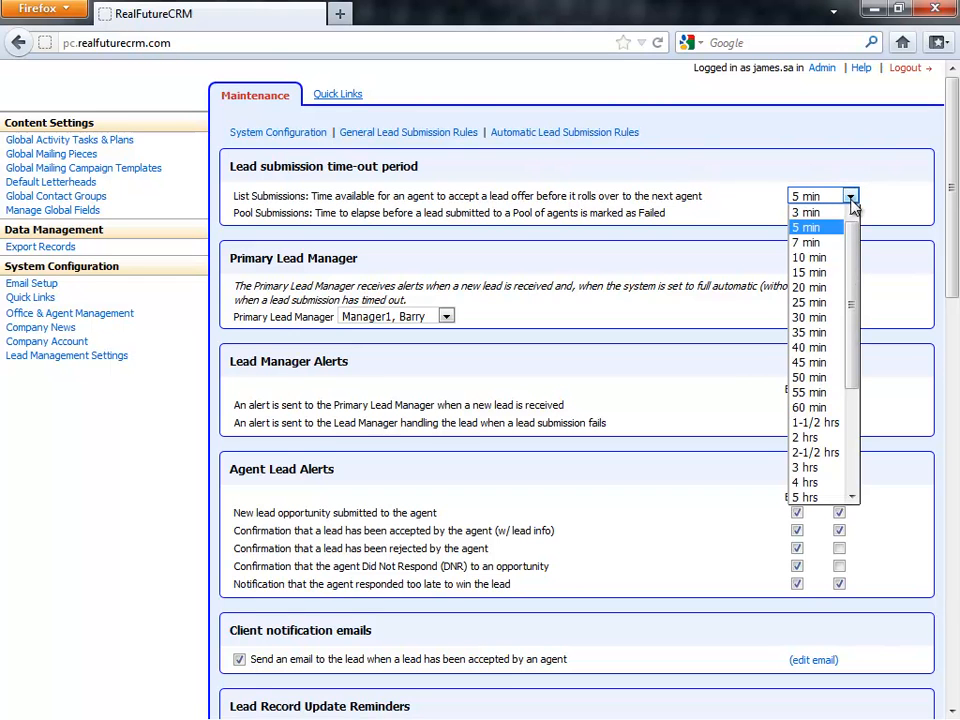
{"action": "left_click_drag", "start_coordinate": [855, 340], "coordinate": [808, 448]}
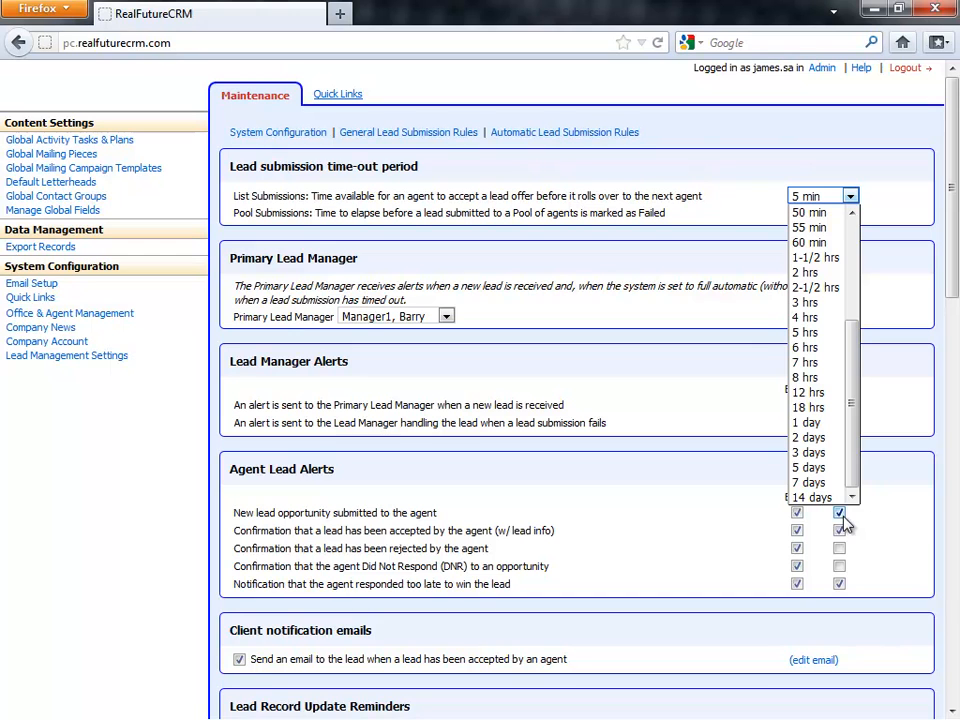
{"action": "left_click", "coordinate": [743, 327]}
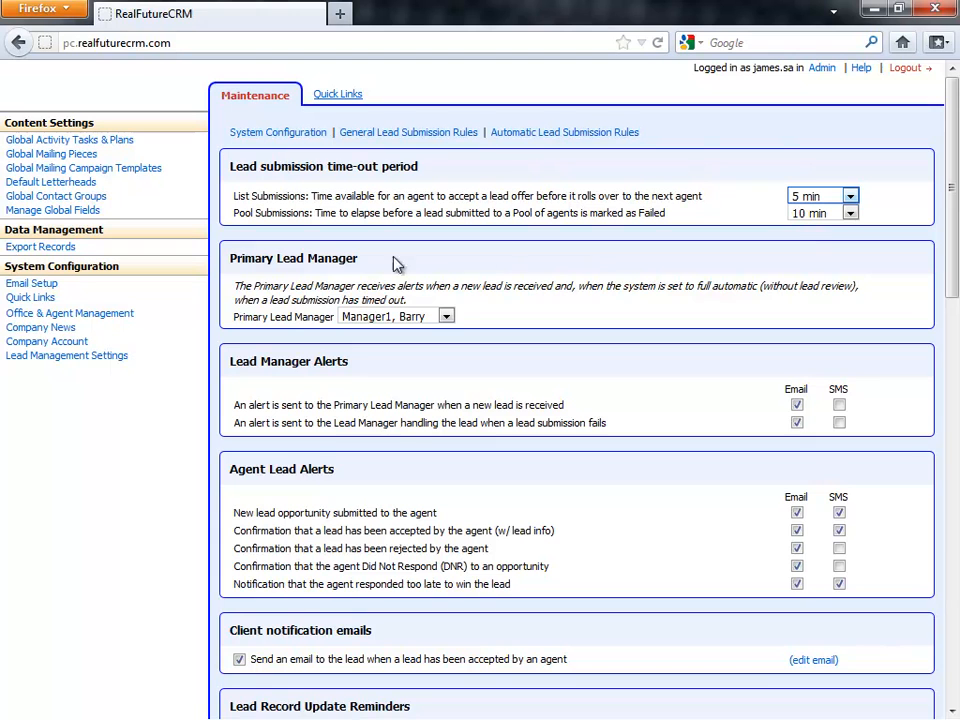
{"action": "left_click", "coordinate": [404, 317]}
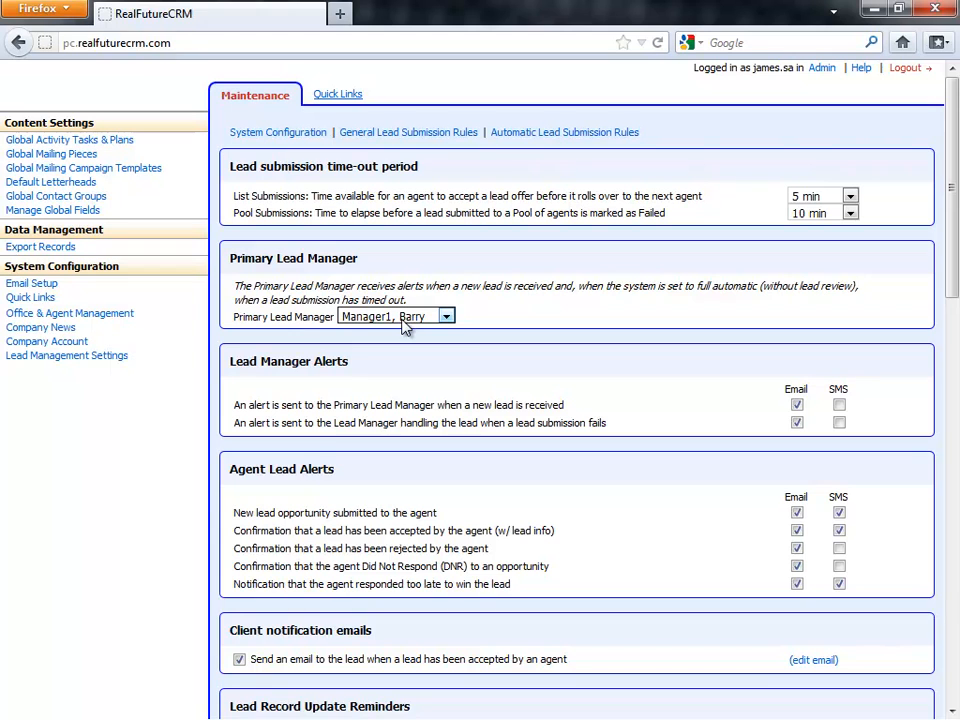
{"action": "left_click", "coordinate": [415, 308]}
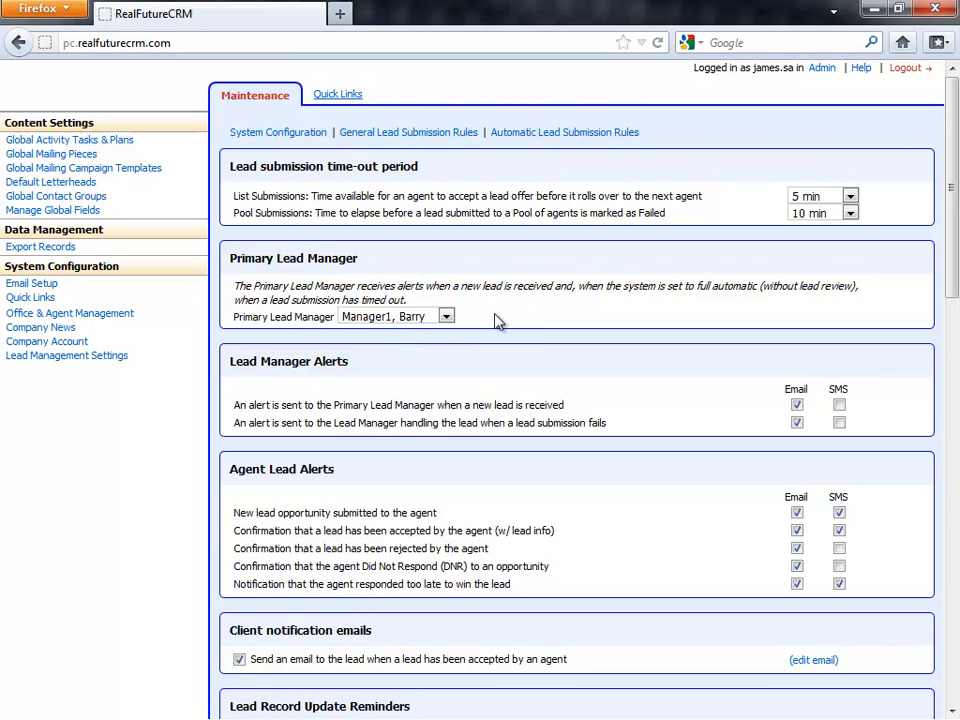
Step: Turn off the agent email alerts confirming a rejected lead and a Did Not Respond (DNR) to an opportunity
{"action": "scroll", "coordinate": [529, 334], "scroll_direction": "down", "scroll_amount": 4}
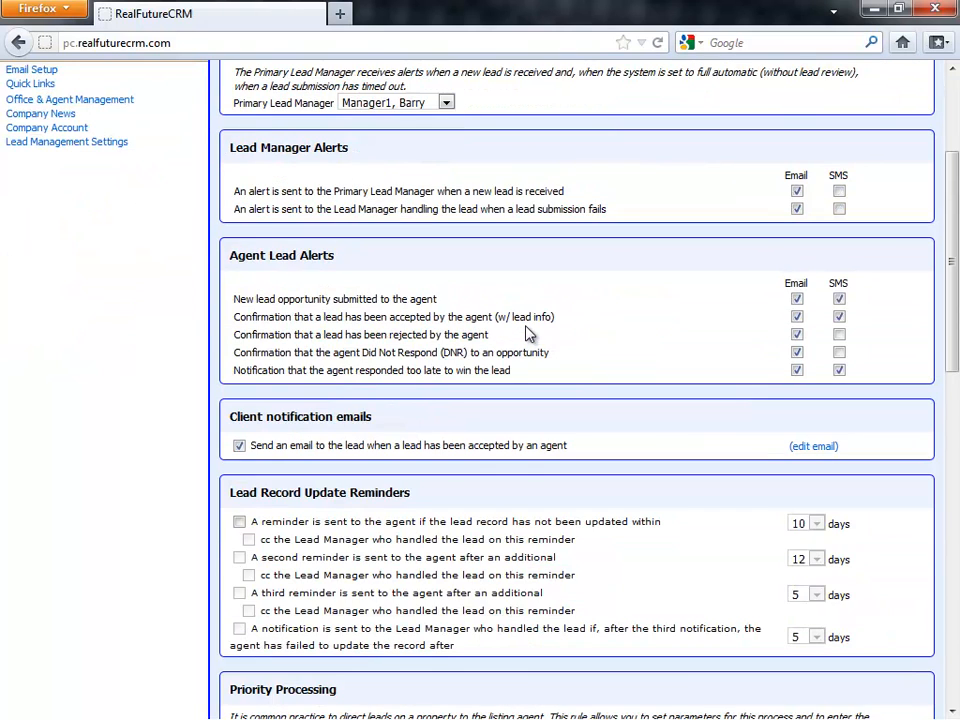
{"action": "scroll", "coordinate": [527, 335], "scroll_direction": "down", "scroll_amount": 2}
{"action": "scroll", "coordinate": [490, 295], "scroll_direction": "up", "scroll_amount": 2}
{"action": "scroll", "coordinate": [843, 222], "scroll_direction": "down", "scroll_amount": 2}
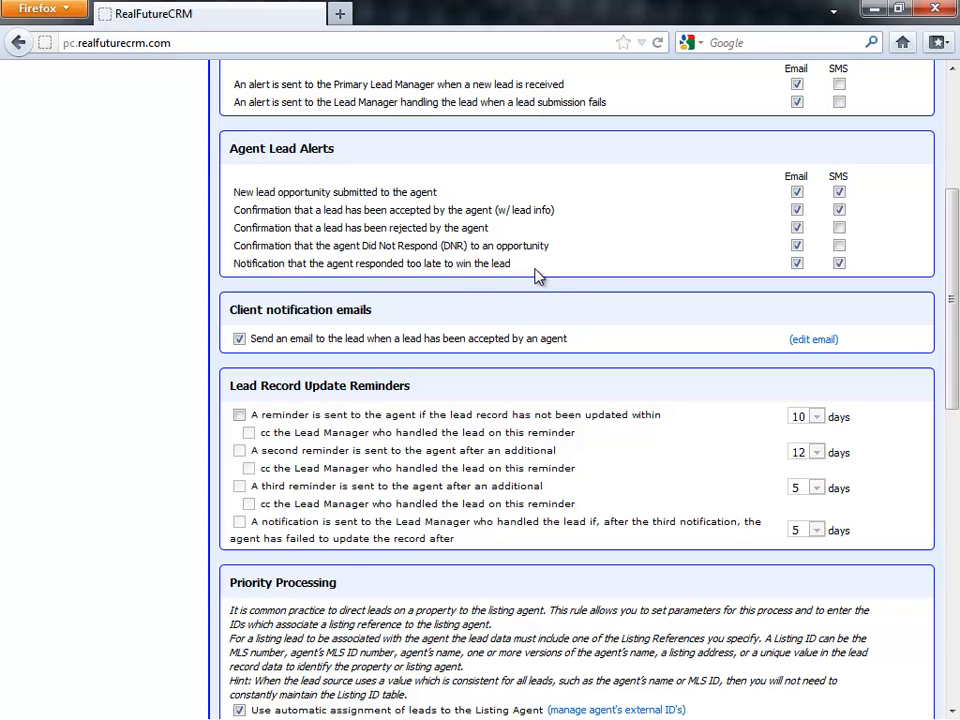
{"action": "left_click", "coordinate": [795, 230]}
Step: Open the client notification email for accepted leads for editing and examine its merge fields and HTML source
{"action": "left_click", "coordinate": [822, 340]}
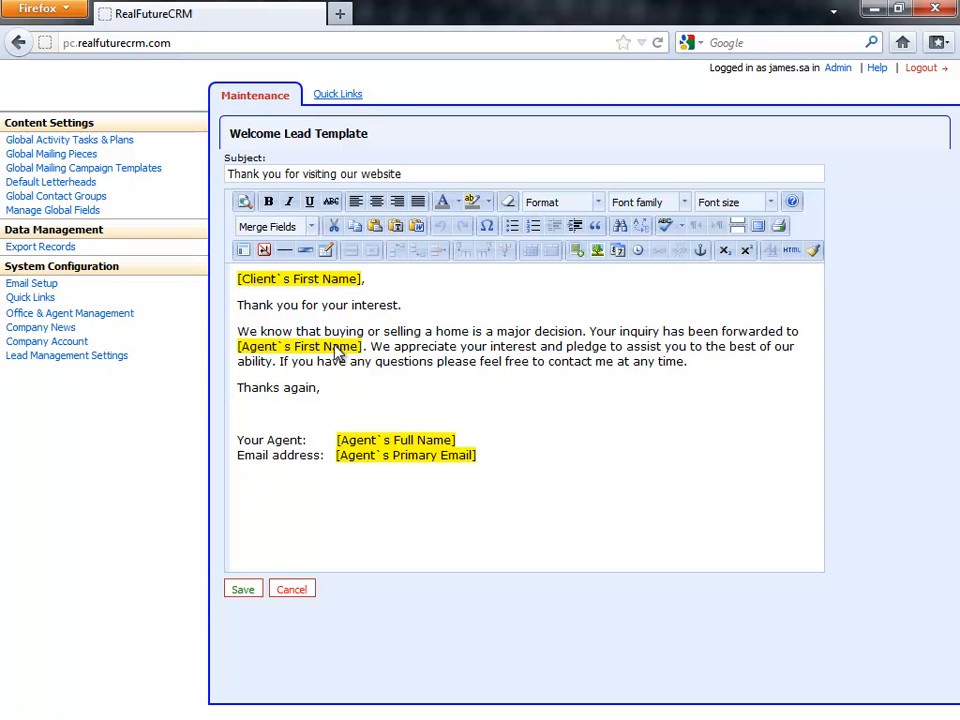
{"action": "left_click", "coordinate": [472, 306]}
{"action": "left_click", "coordinate": [274, 227]}
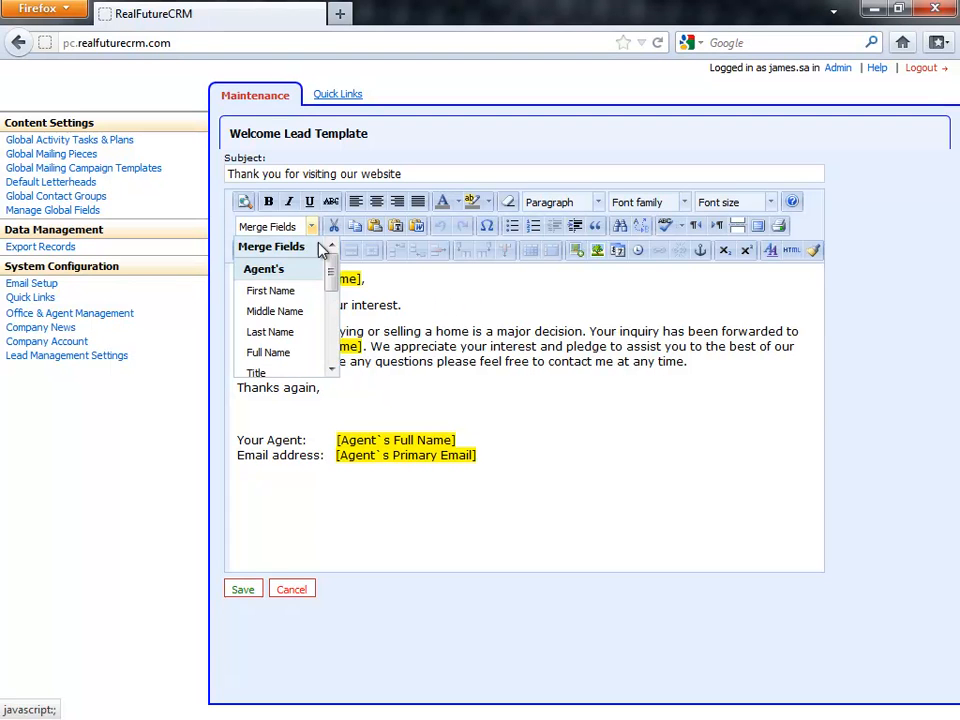
{"action": "mouse_move", "coordinate": [331, 272]}
{"action": "left_mouse_down"}
{"action": "mouse_move", "coordinate": [333, 345]}
{"action": "mouse_move", "coordinate": [332, 268]}
{"action": "left_mouse_up"}
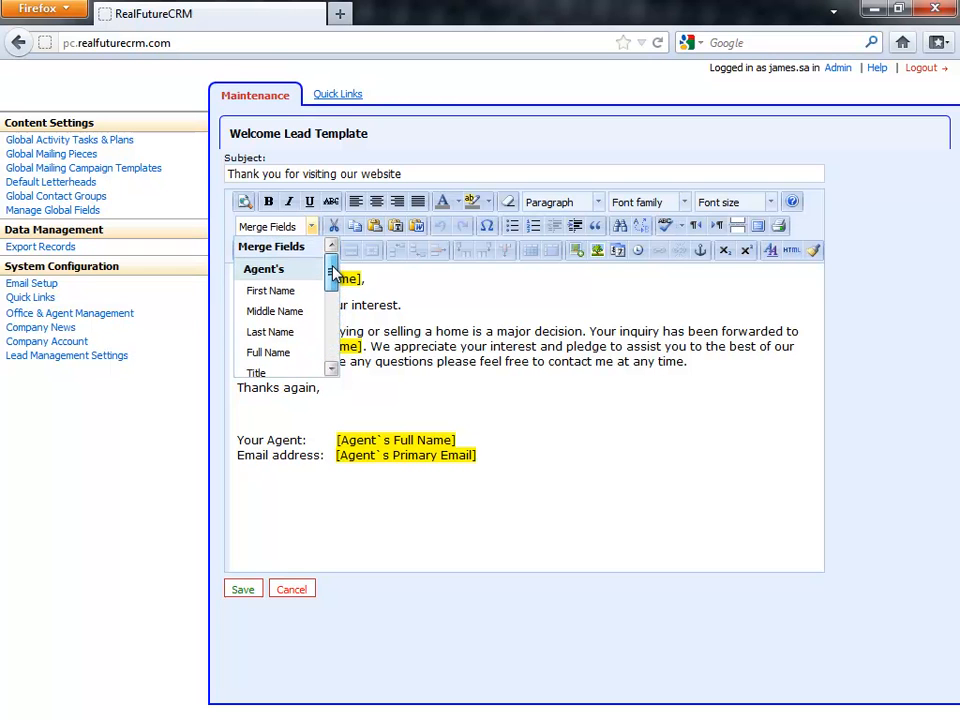
{"action": "left_click", "coordinate": [478, 285]}
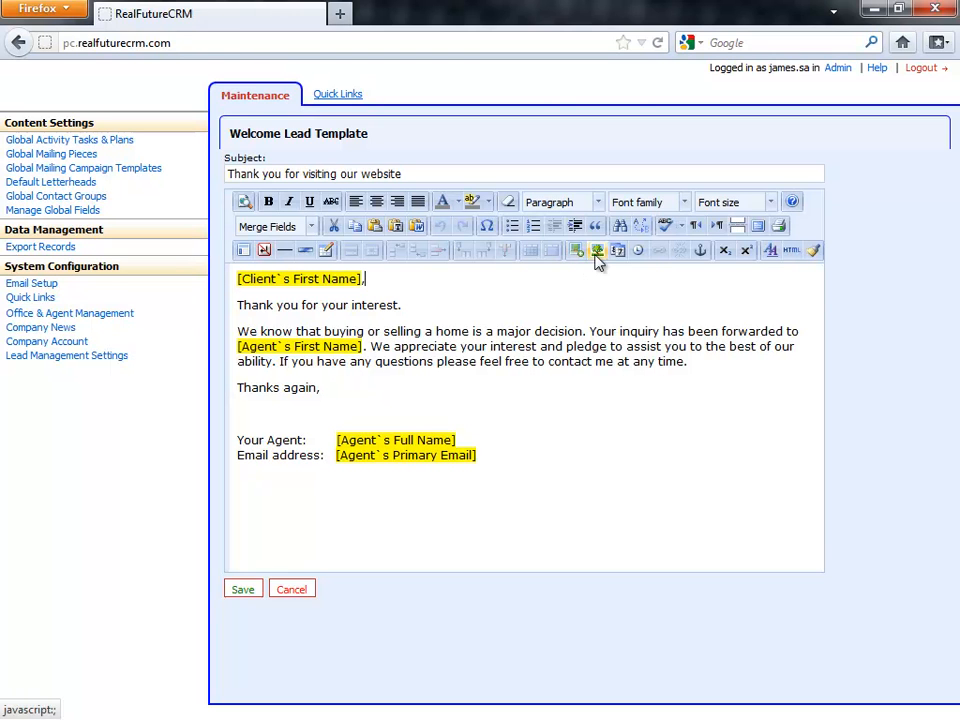
{"action": "left_click", "coordinate": [791, 251]}
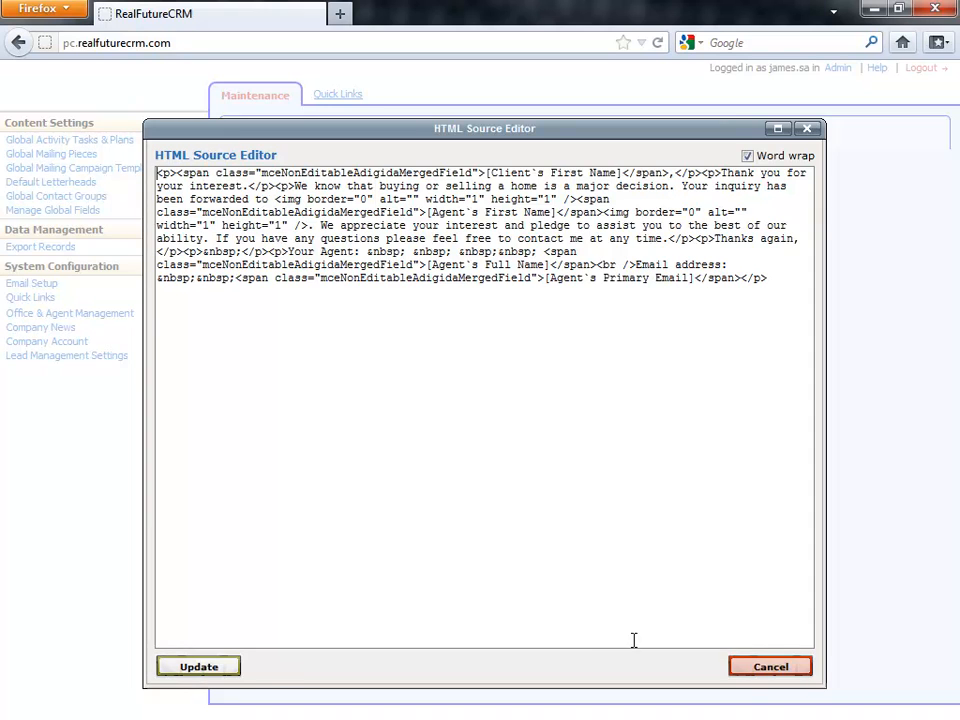
{"action": "left_click", "coordinate": [748, 672]}
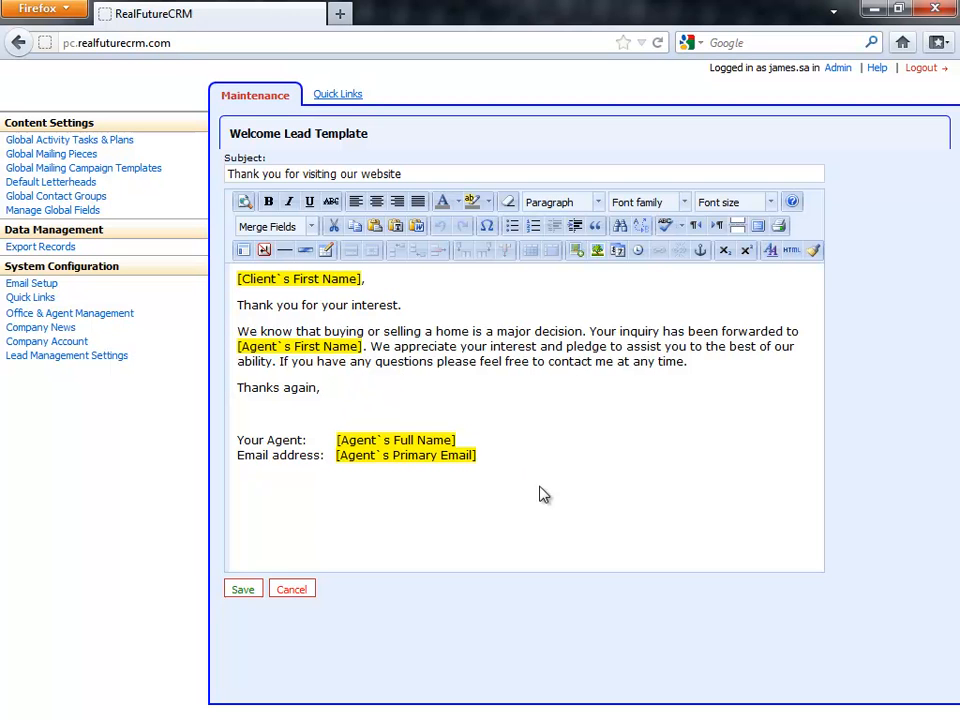
Step: Insert the Email Signature merge field below the agent's email address line and save the Welcome Lead Template
{"action": "left_click", "coordinate": [525, 430]}
{"action": "left_click", "coordinate": [314, 226]}
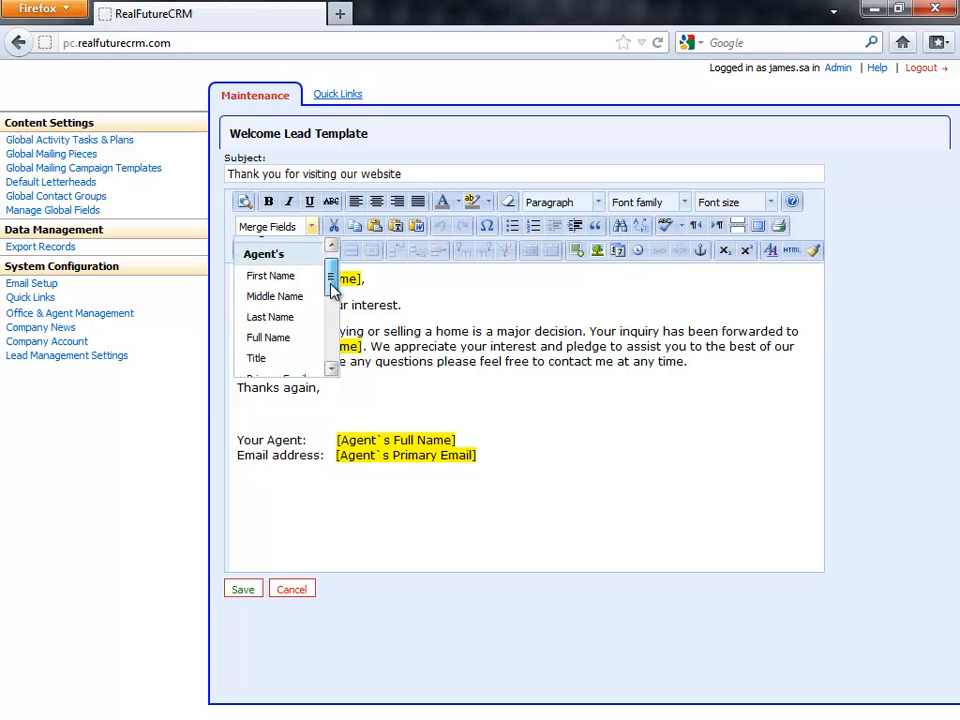
{"action": "left_click_drag", "start_coordinate": [330, 287], "coordinate": [332, 338]}
{"action": "left_click", "coordinate": [305, 368]}
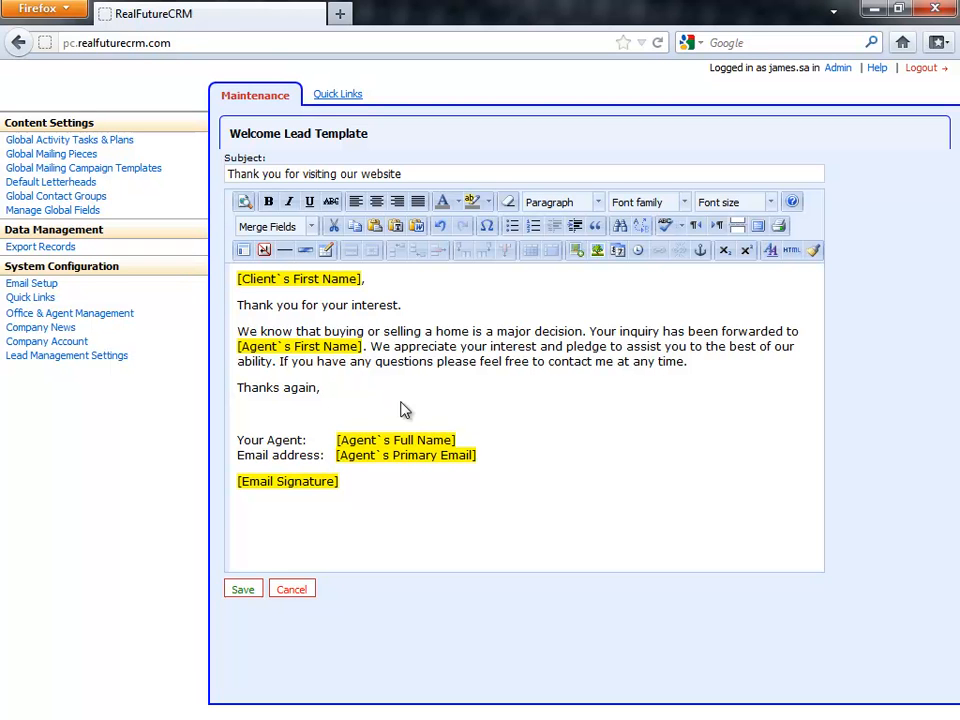
{"action": "left_click", "coordinate": [240, 590]}
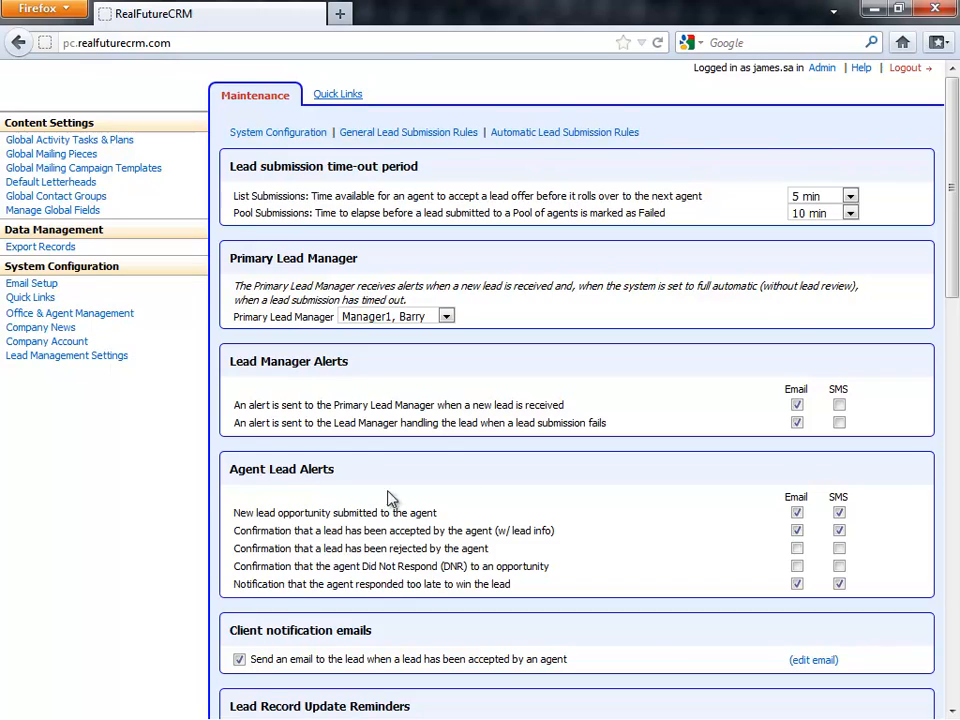
Step: Enable the first, second and third lead record update reminders sent to the agent
{"action": "scroll", "coordinate": [422, 598], "scroll_direction": "down", "scroll_amount": 5}
{"action": "scroll", "coordinate": [484, 474], "scroll_direction": "down", "scroll_amount": 3}
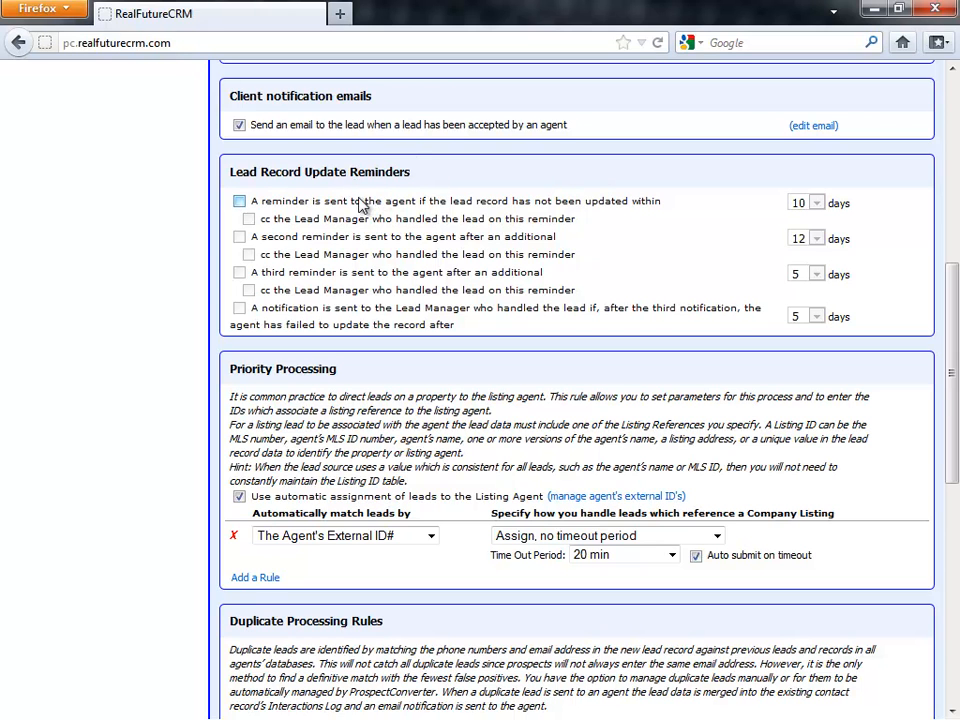
{"action": "left_click", "coordinate": [298, 206]}
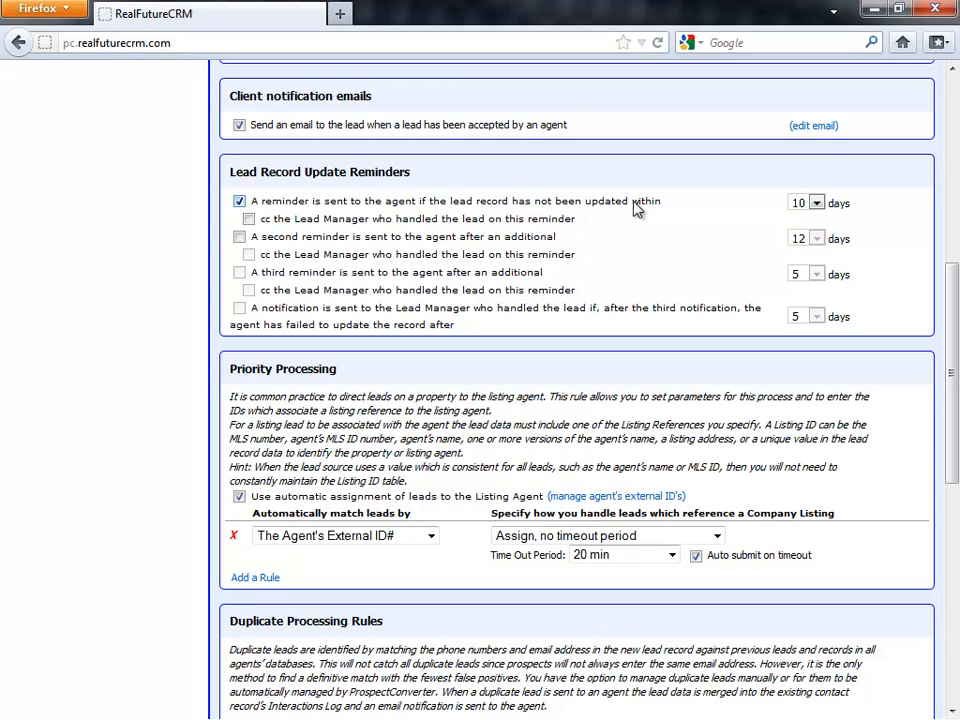
{"action": "left_click", "coordinate": [809, 203]}
{"action": "left_click", "coordinate": [361, 238]}
{"action": "left_click", "coordinate": [272, 273]}
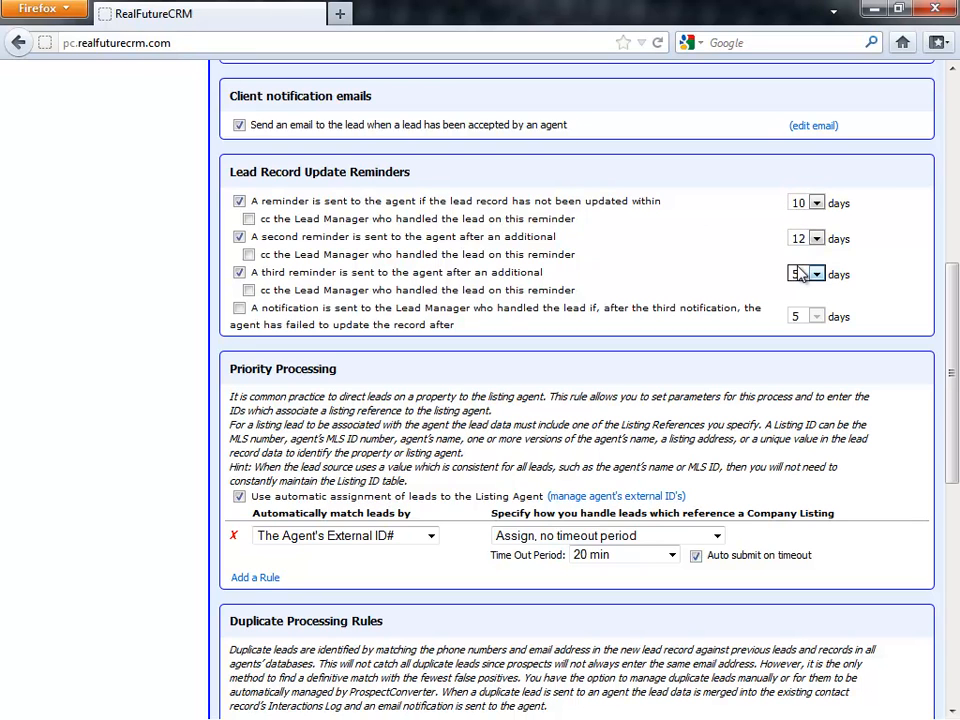
Step: Set the second update reminder to 10 days and enable the Lead Manager notification that follows the third reminder
{"action": "left_click", "coordinate": [808, 239]}
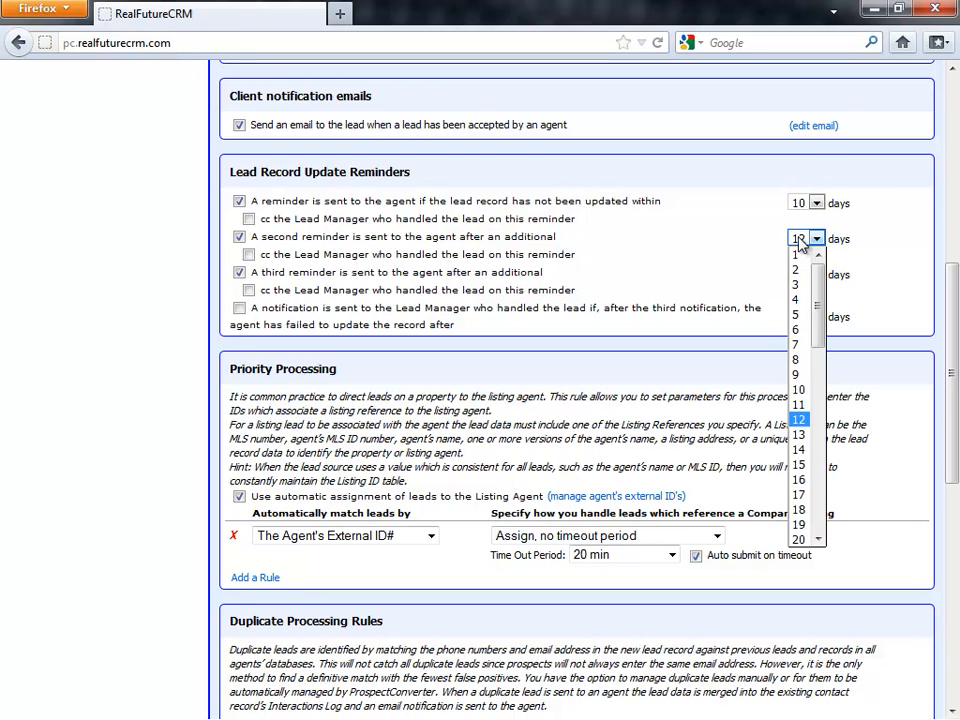
{"action": "left_click", "coordinate": [802, 389]}
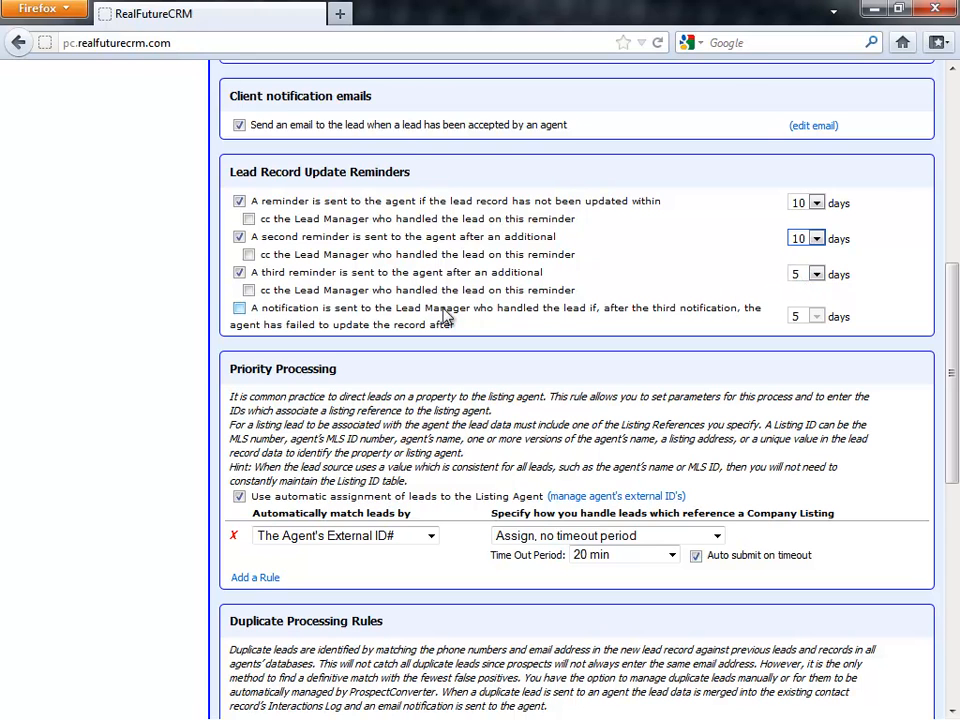
{"action": "left_click", "coordinate": [333, 318]}
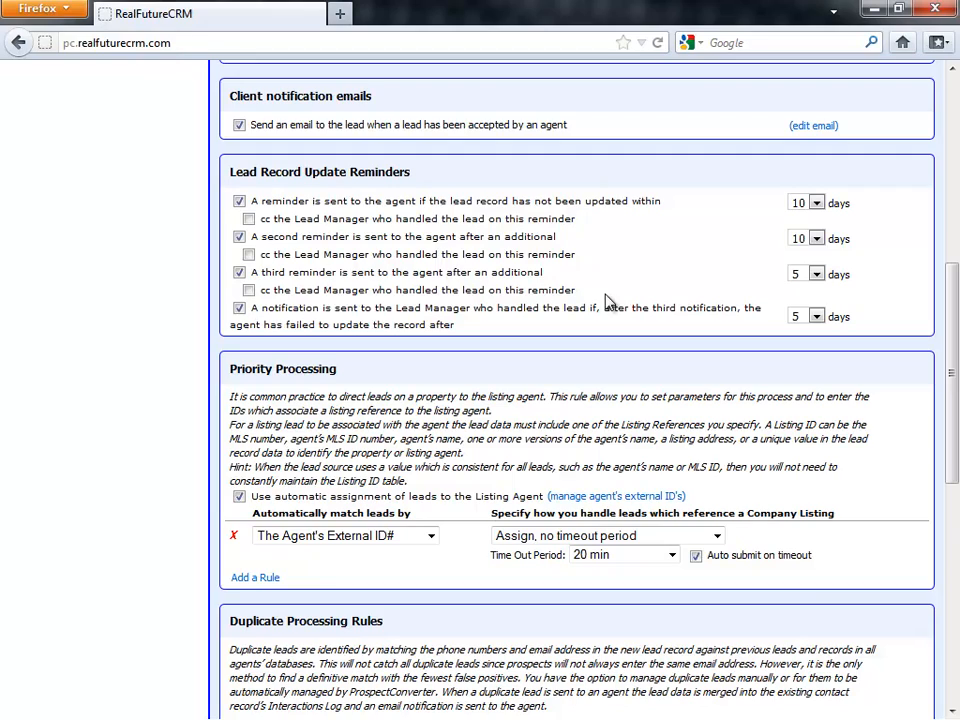
Step: Review the Priority Processing rule's options for matching leads and for handling leads that reference a company listing
{"action": "scroll", "coordinate": [617, 303], "scroll_direction": "down", "scroll_amount": 2}
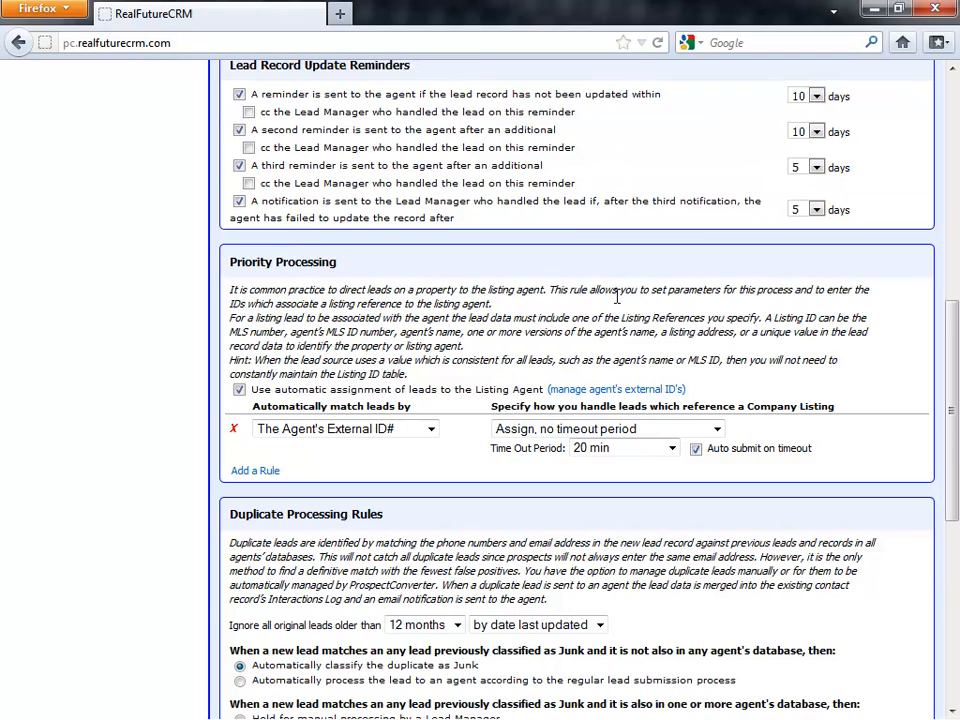
{"action": "scroll", "coordinate": [617, 297], "scroll_direction": "down", "scroll_amount": 3}
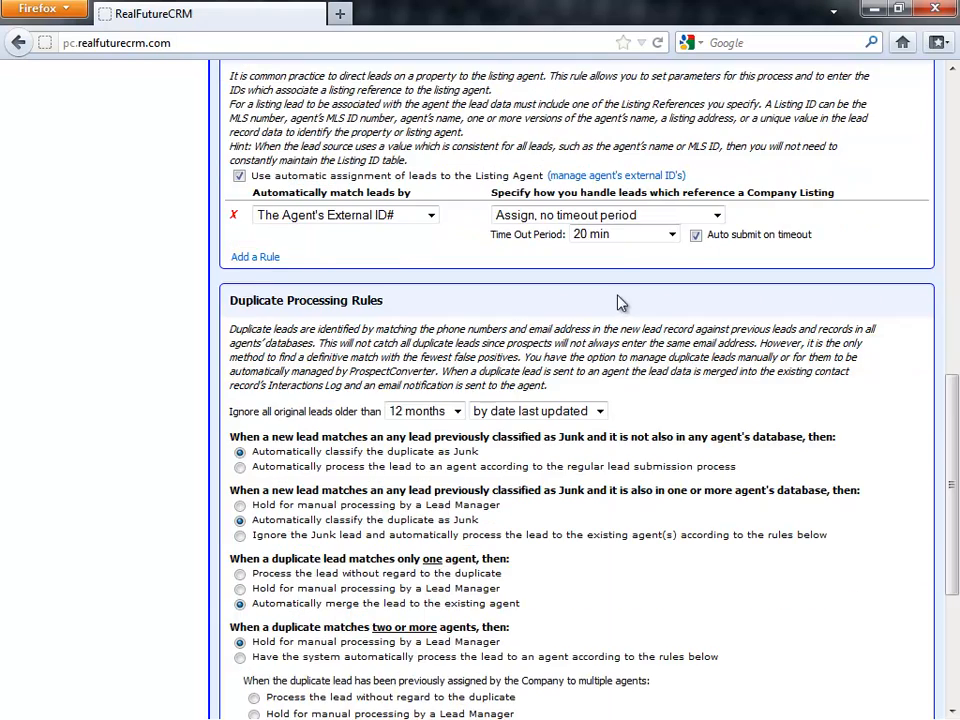
{"action": "scroll", "coordinate": [618, 296], "scroll_direction": "up", "scroll_amount": 1}
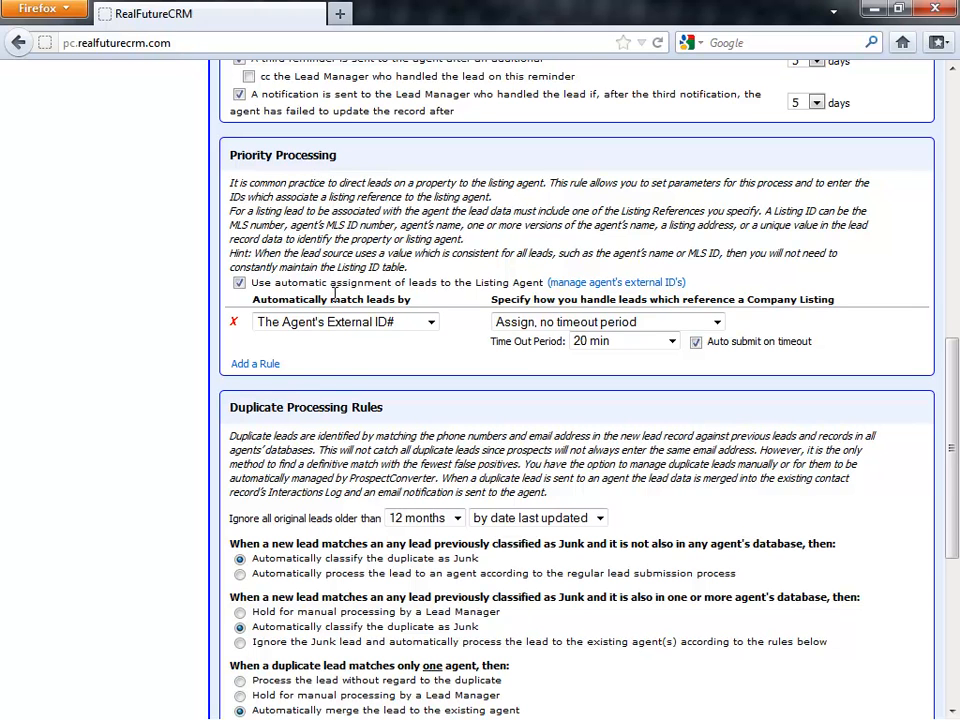
{"action": "left_click", "coordinate": [326, 323]}
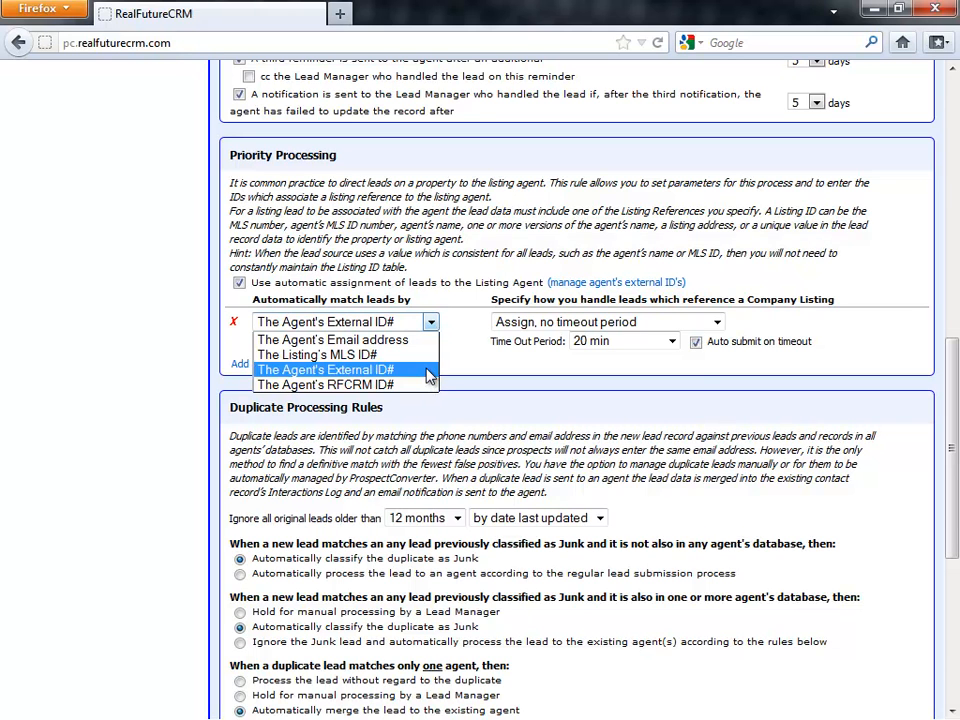
{"action": "left_click", "coordinate": [424, 214]}
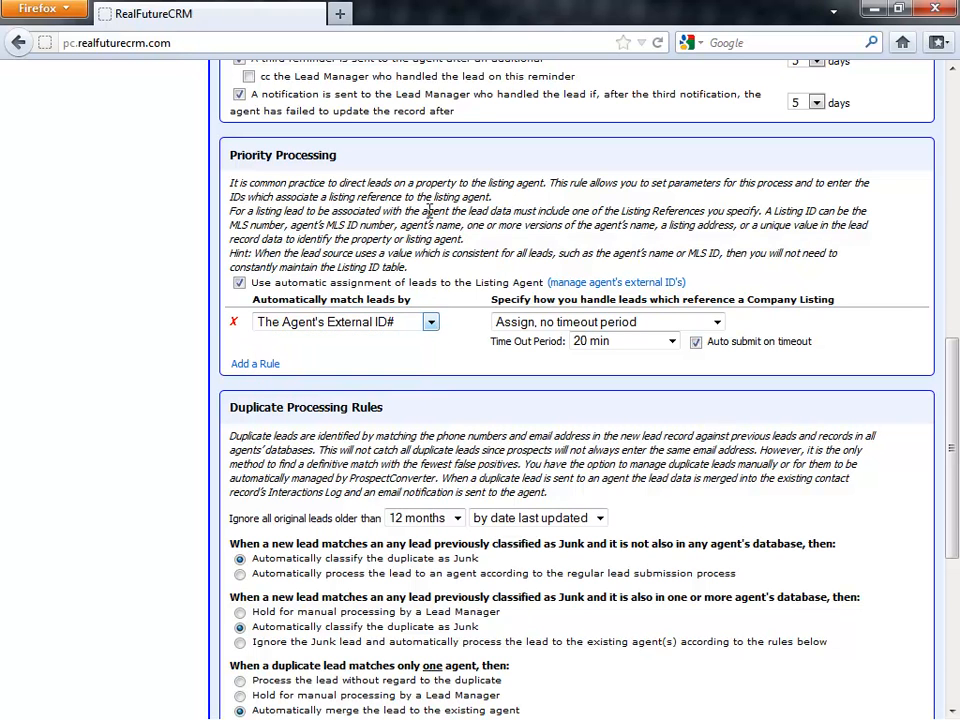
{"action": "left_click", "coordinate": [555, 322]}
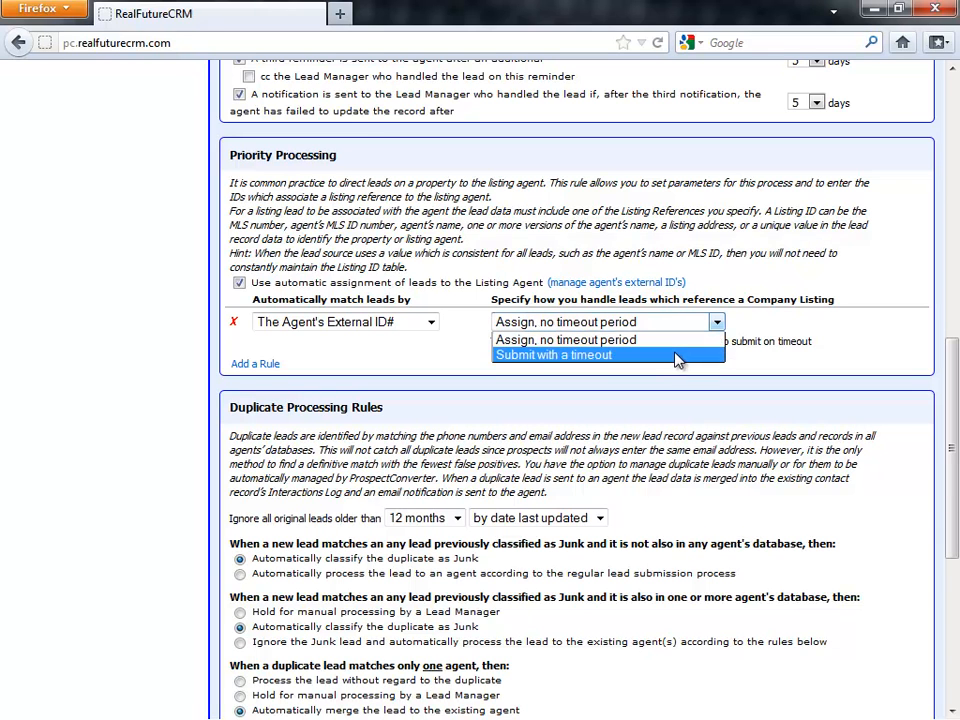
{"action": "left_click", "coordinate": [679, 262]}
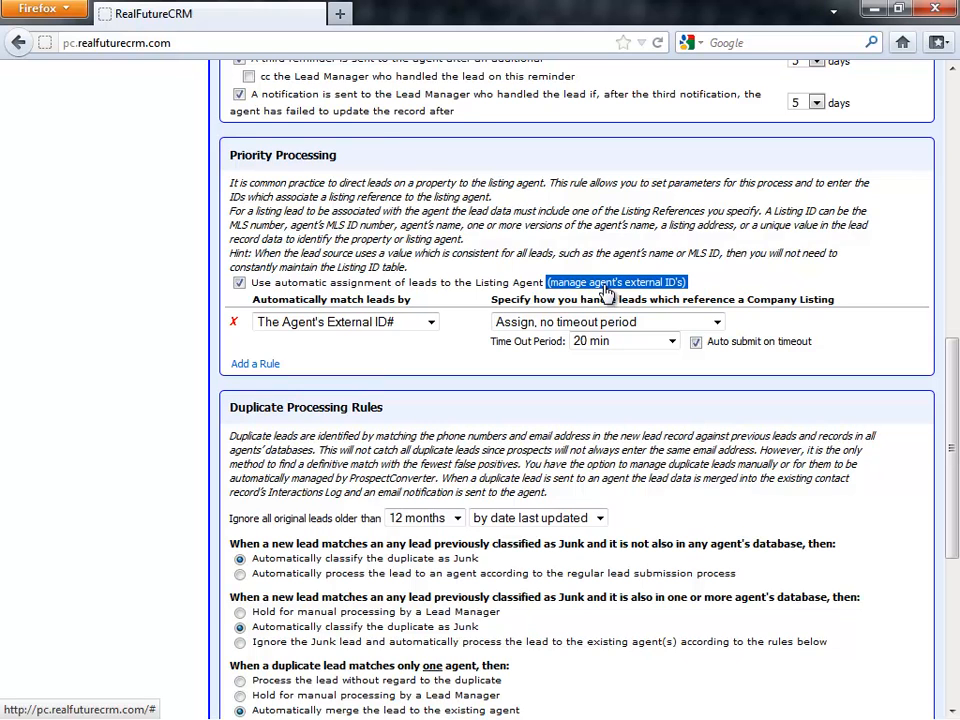
Step: Review the agents' external ID list and the entry field for adding an ID to an agent, without creating one
{"action": "left_click", "coordinate": [604, 286]}
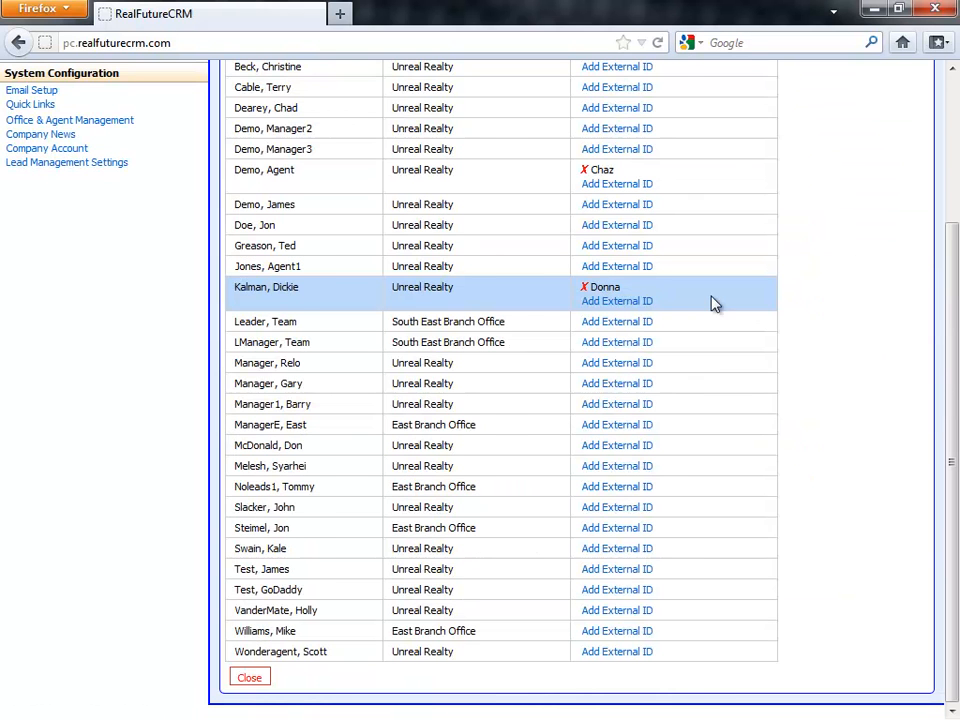
{"action": "scroll", "coordinate": [712, 302], "scroll_direction": "up", "scroll_amount": 2}
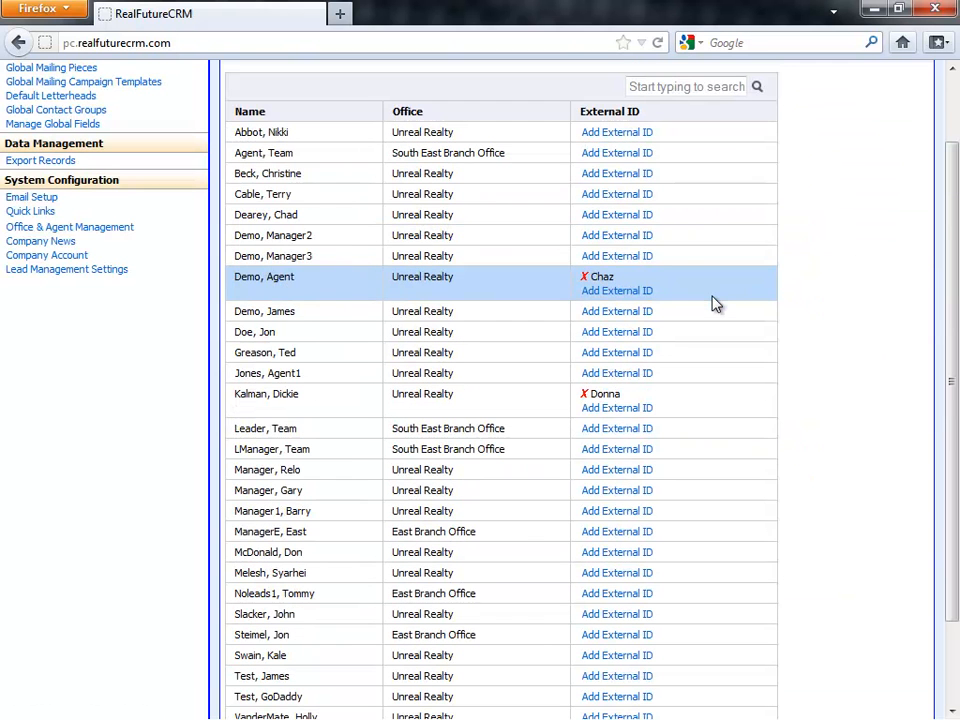
{"action": "left_click", "coordinate": [641, 203]}
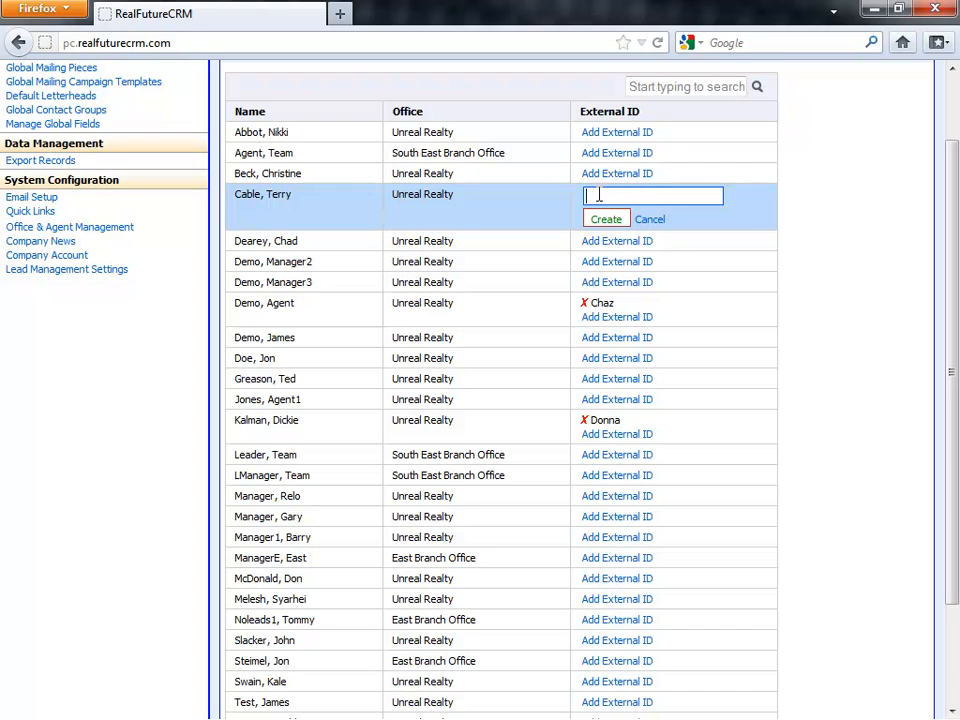
{"action": "left_click", "coordinate": [660, 219]}
{"action": "scroll", "coordinate": [660, 227], "scroll_direction": "down", "scroll_amount": 2}
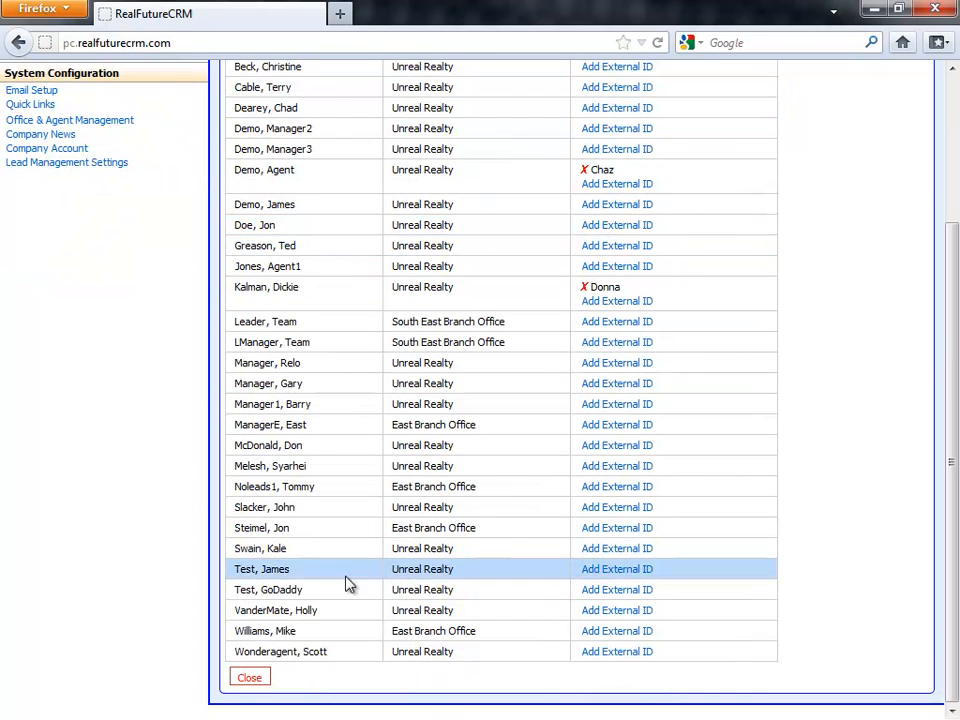
{"action": "left_click", "coordinate": [250, 677]}
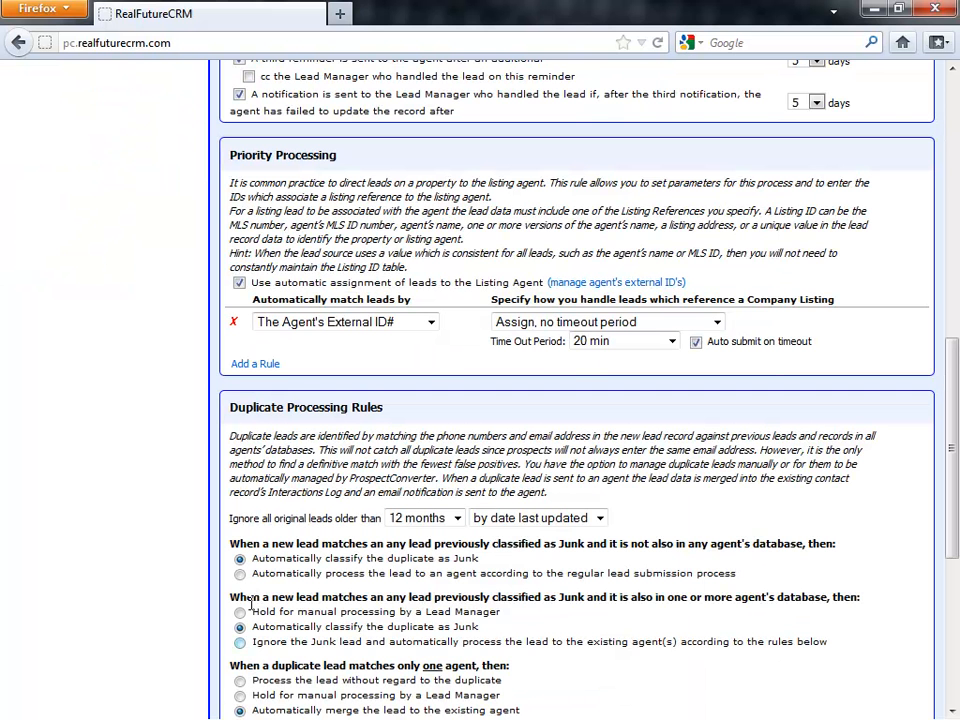
Step: Replace the Priority Processing rule with a new one that automatically matches leads by The Listing's MLS ID#
{"action": "left_click", "coordinate": [233, 322]}
{"action": "left_click", "coordinate": [452, 340]}
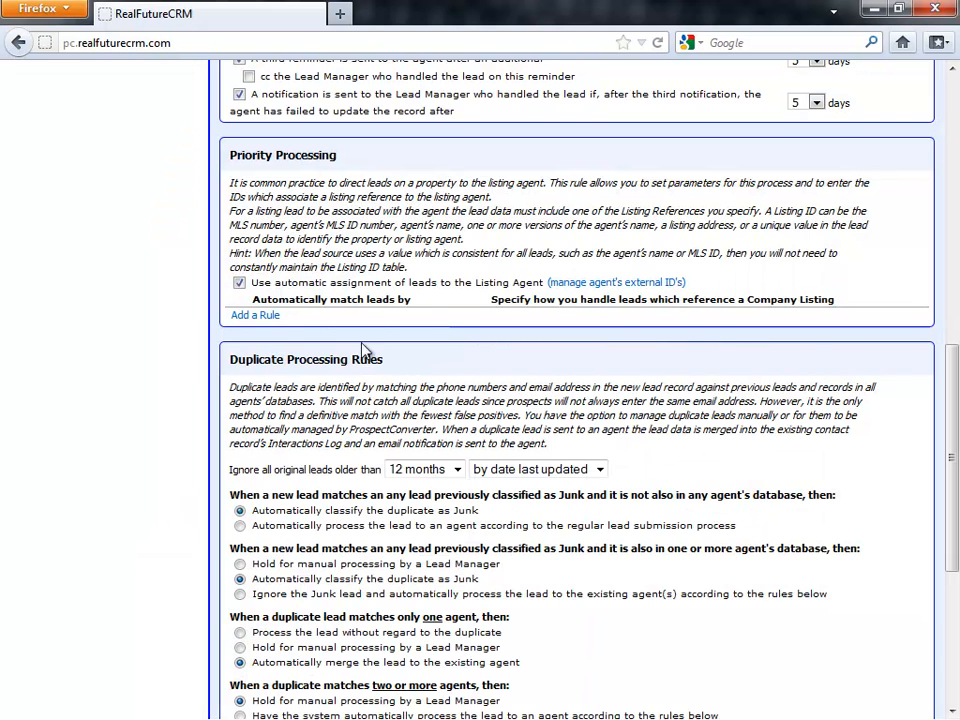
{"action": "left_click", "coordinate": [273, 318]}
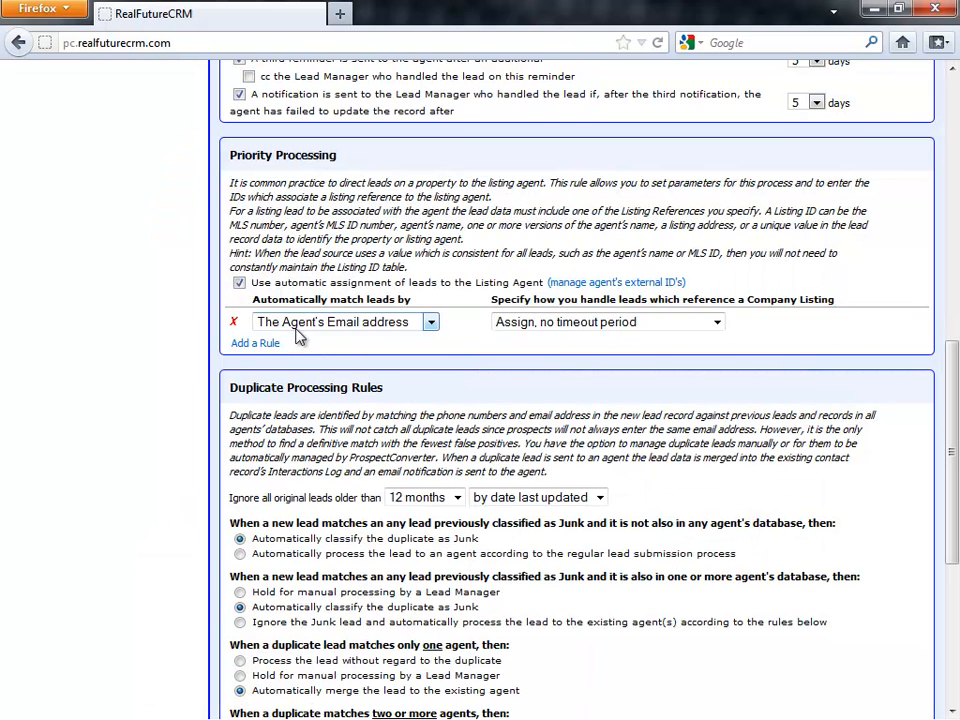
{"action": "left_click", "coordinate": [295, 322]}
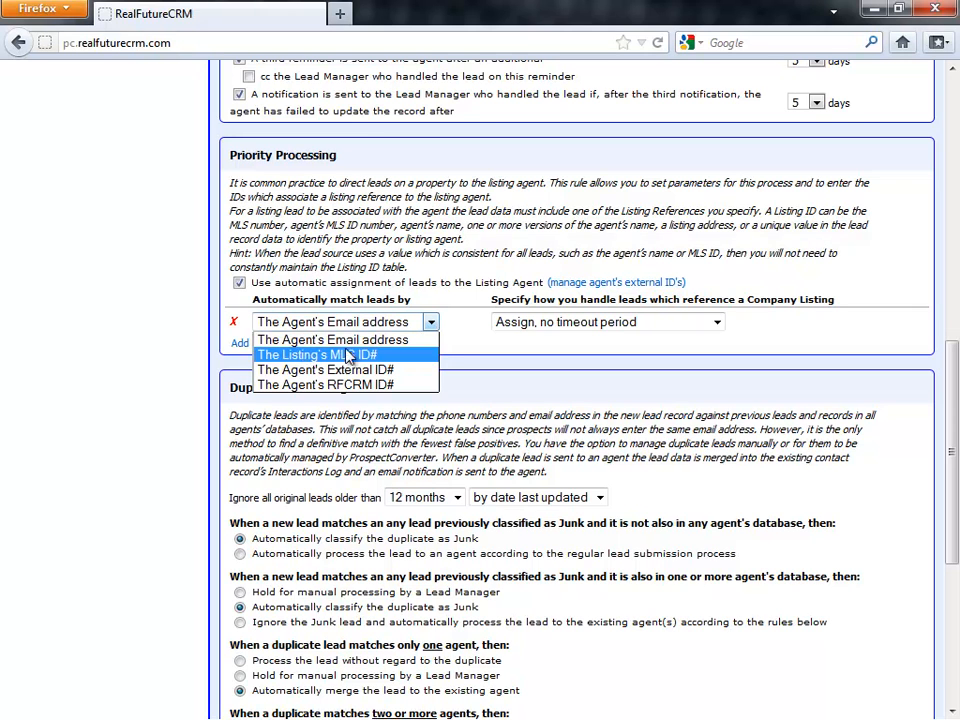
{"action": "left_click", "coordinate": [295, 355]}
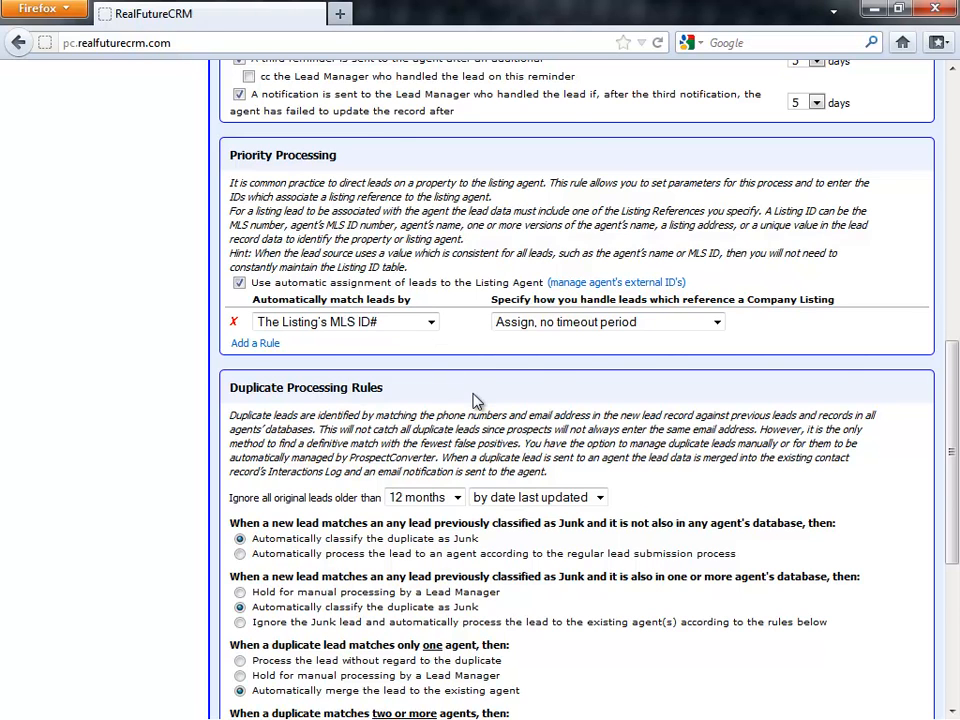
Step: In the Duplicate Processing Rules, hold new leads matching Junk leads also in agents' databases for manual processing by a Lead Manager
{"action": "scroll", "coordinate": [475, 400], "scroll_direction": "down", "scroll_amount": 2}
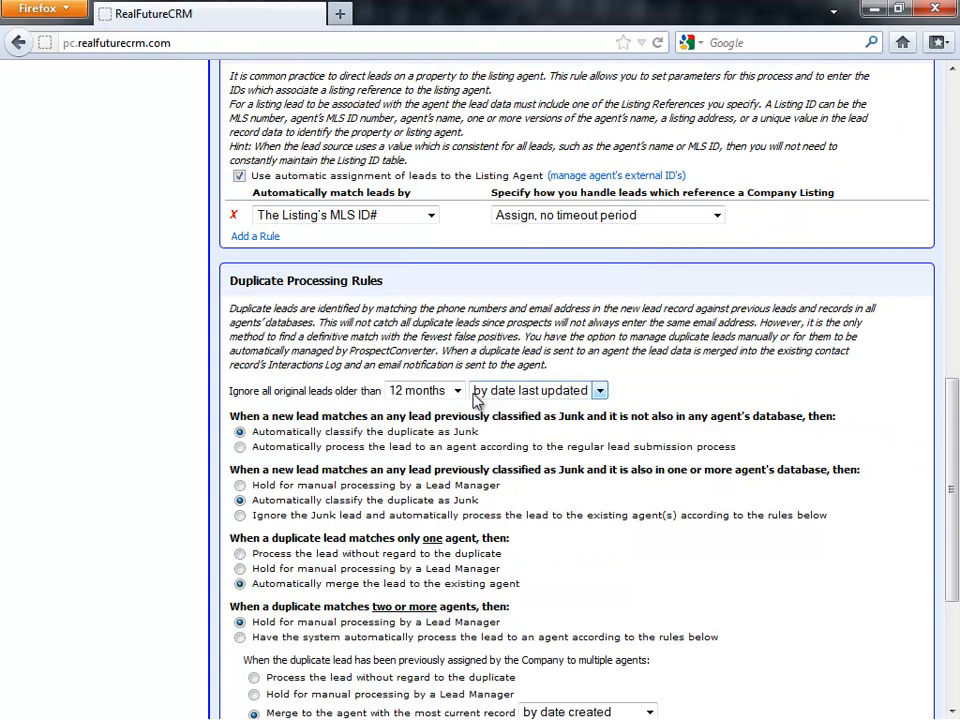
{"action": "scroll", "coordinate": [475, 400], "scroll_direction": "down", "scroll_amount": 2}
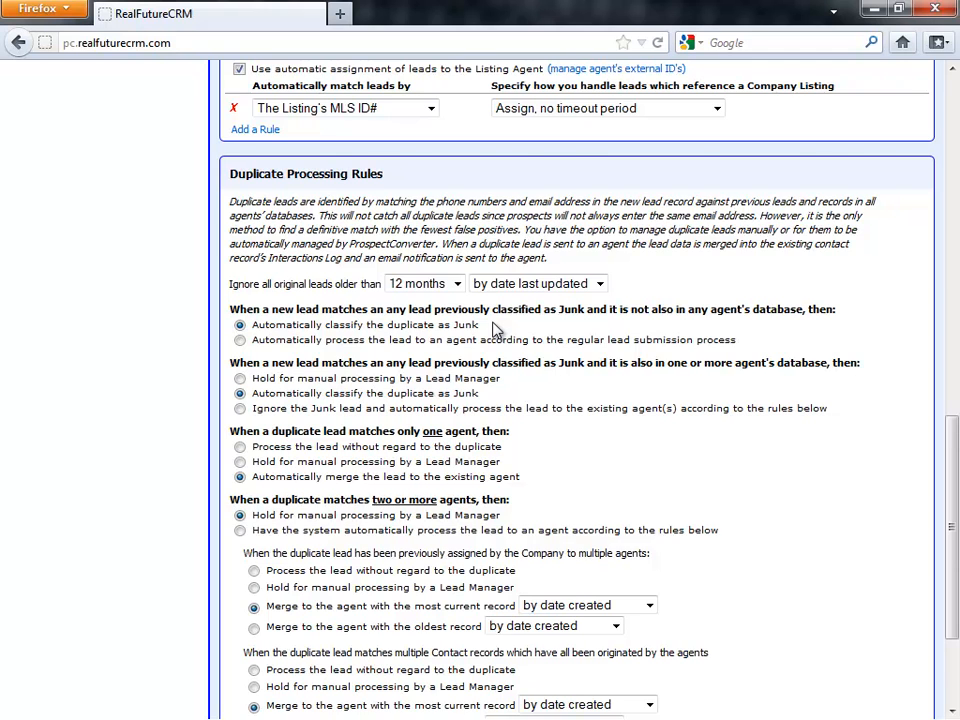
{"action": "scroll", "coordinate": [493, 330], "scroll_direction": "down", "scroll_amount": 2}
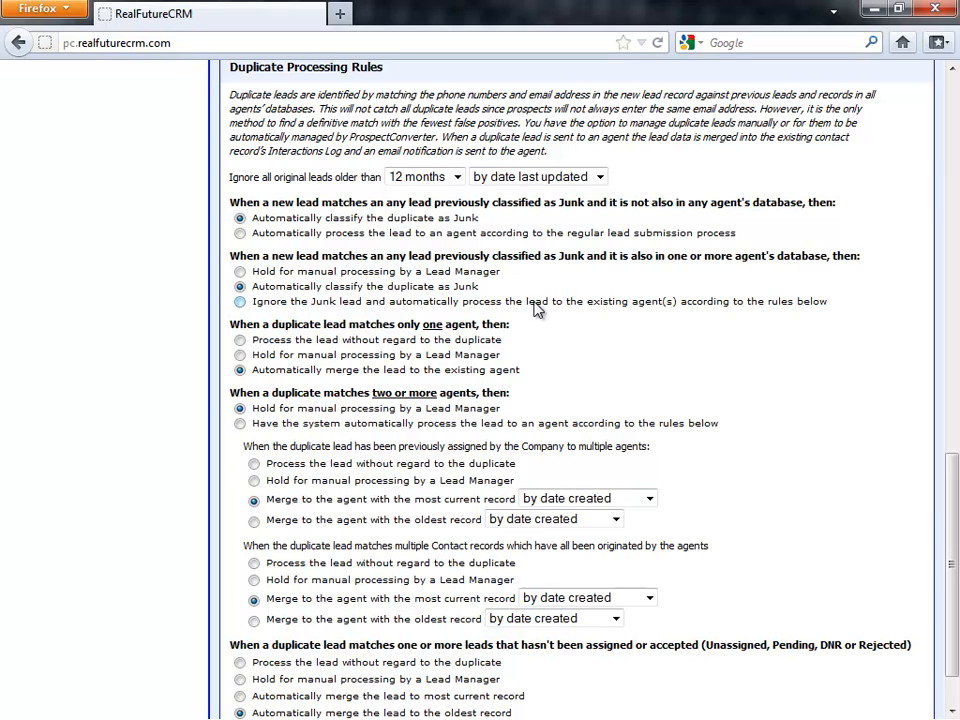
{"action": "left_click", "coordinate": [487, 273]}
{"action": "scroll", "coordinate": [587, 287], "scroll_direction": "down", "scroll_amount": 2}
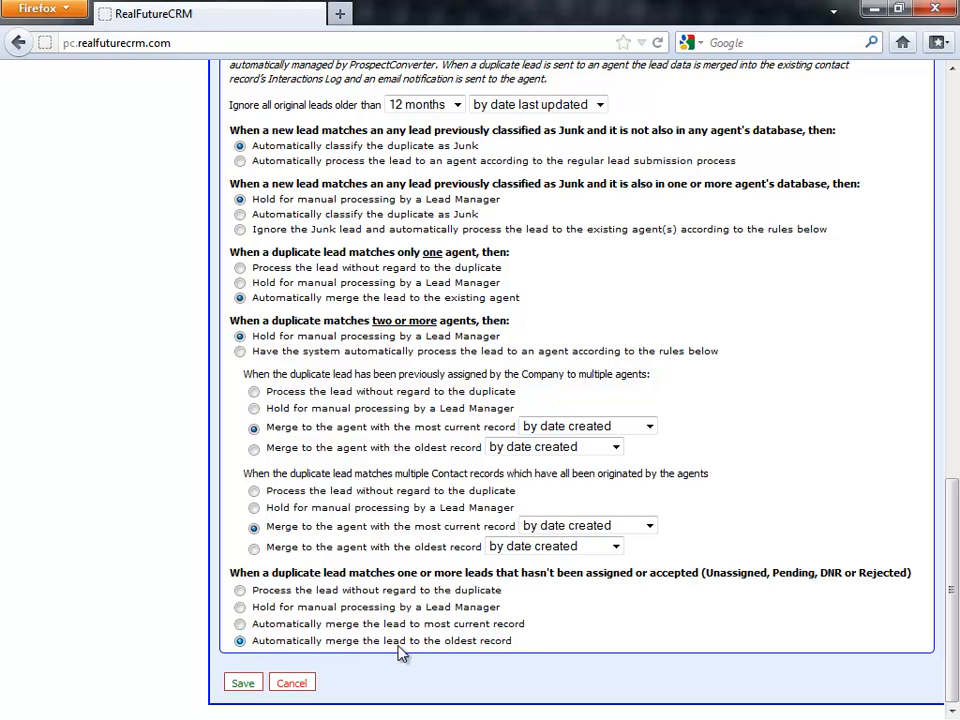
Step: Open the Automatic Lead Submission Rules and toggle the Use automatic lead submission option off and back on
{"action": "scroll", "coordinate": [398, 652], "scroll_direction": "up", "scroll_amount": 2}
{"action": "scroll", "coordinate": [398, 652], "scroll_direction": "up", "scroll_amount": 2}
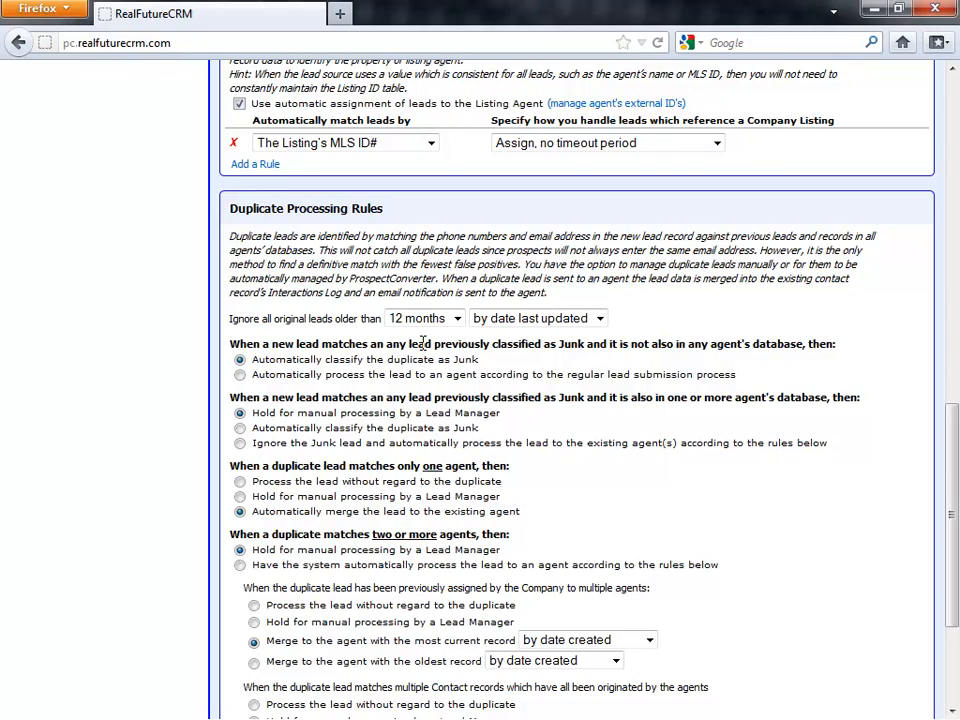
{"action": "scroll", "coordinate": [423, 343], "scroll_direction": "up", "scroll_amount": 9}
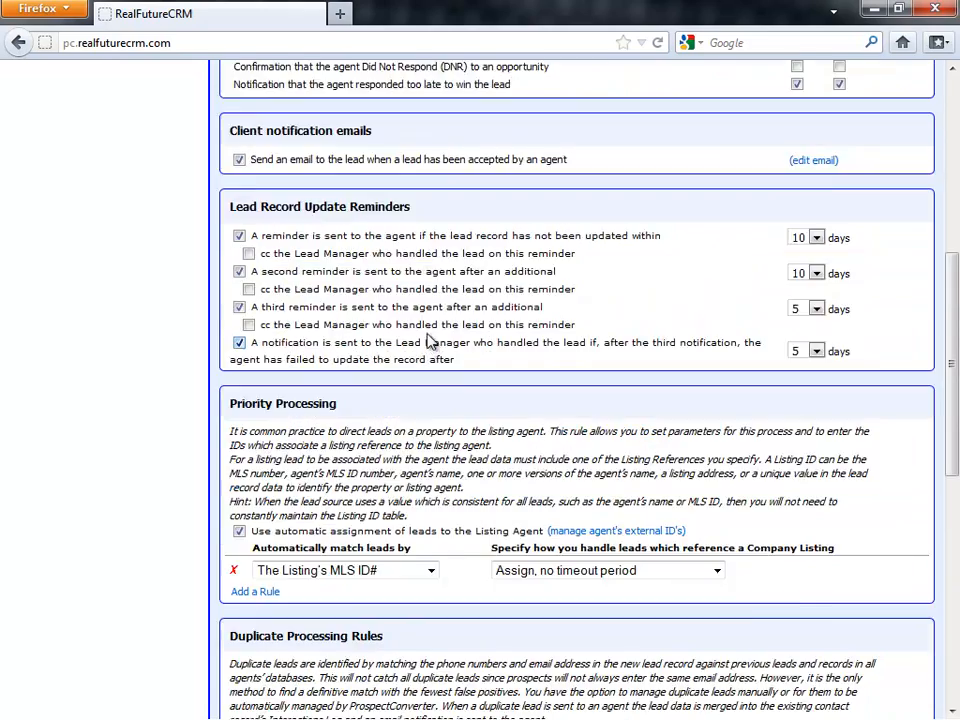
{"action": "scroll", "coordinate": [428, 330], "scroll_direction": "down", "scroll_amount": 7}
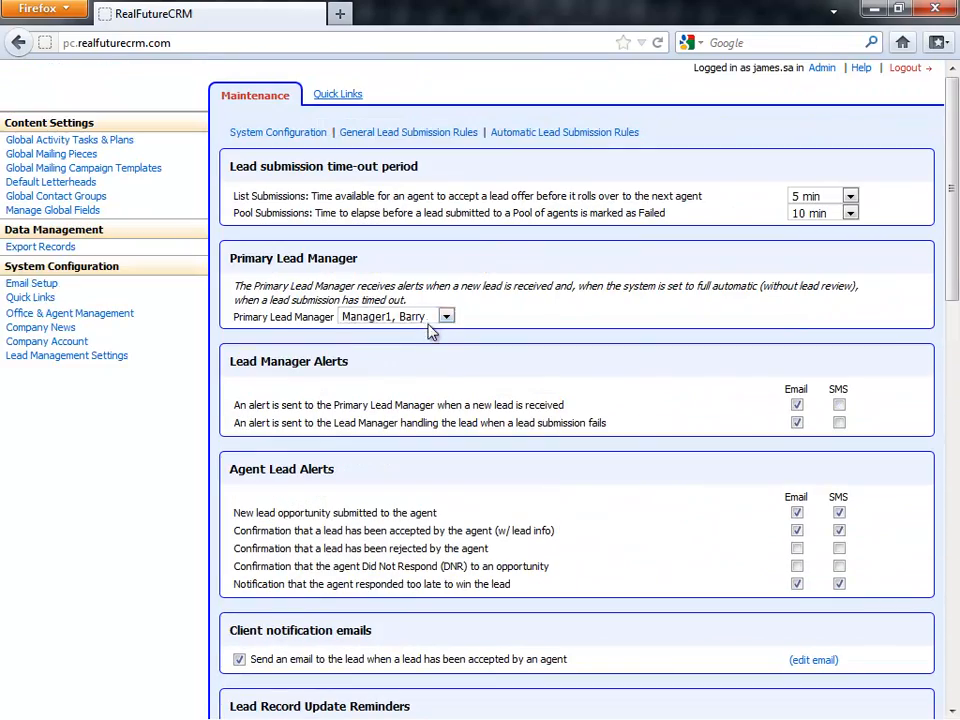
{"action": "left_click", "coordinate": [507, 137]}
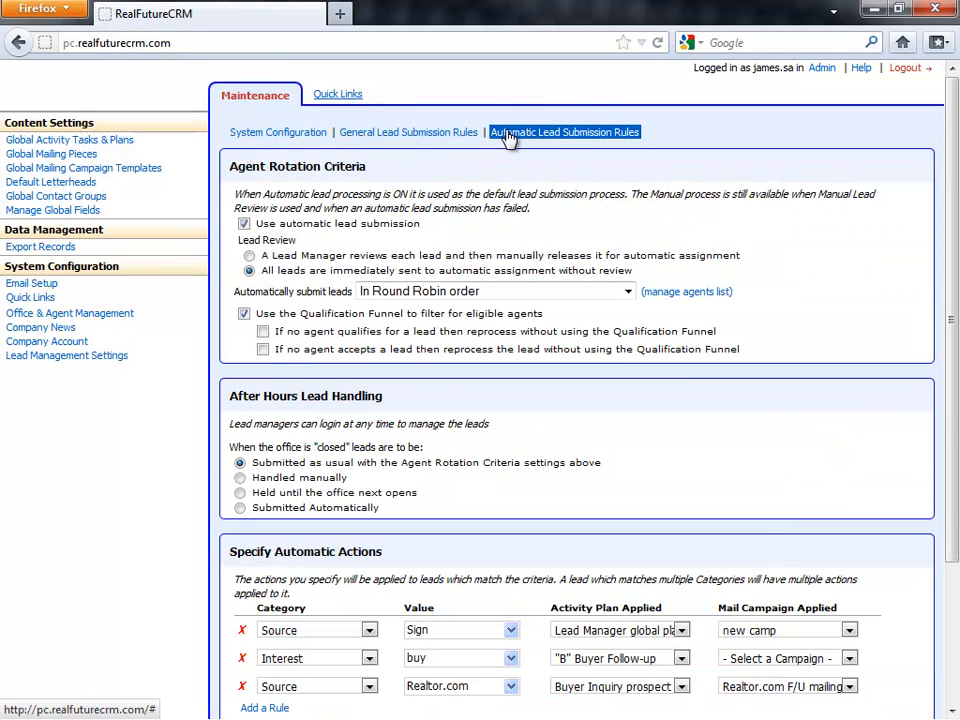
{"action": "left_click", "coordinate": [285, 230]}
{"action": "left_click", "coordinate": [307, 228]}
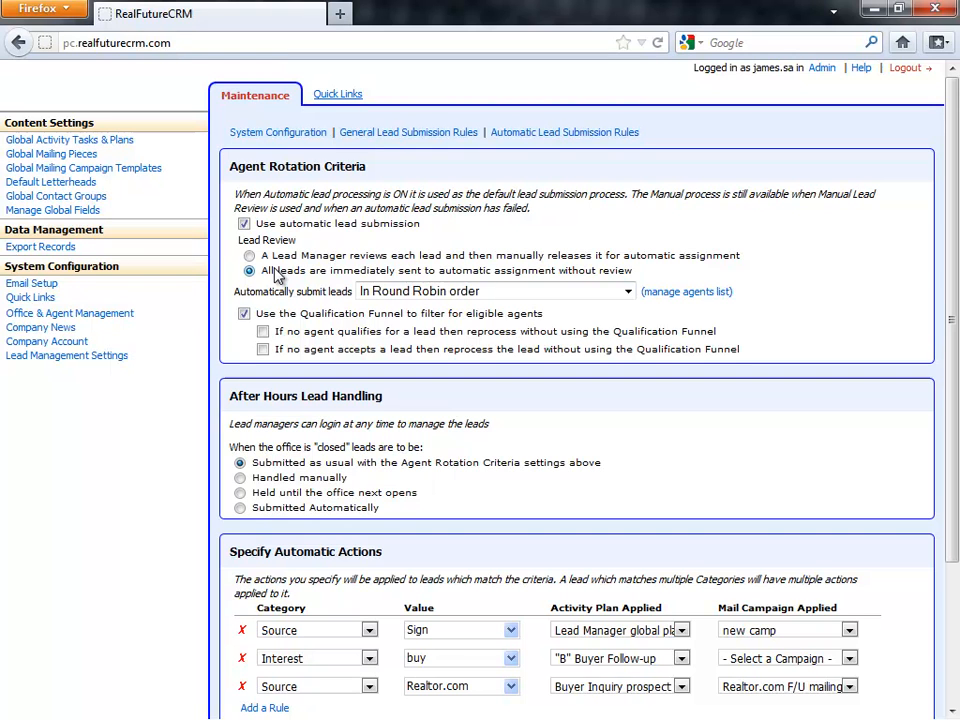
Step: Set leads to be submitted automatically In Random order and open the management of the agents' weights
{"action": "left_click", "coordinate": [628, 293]}
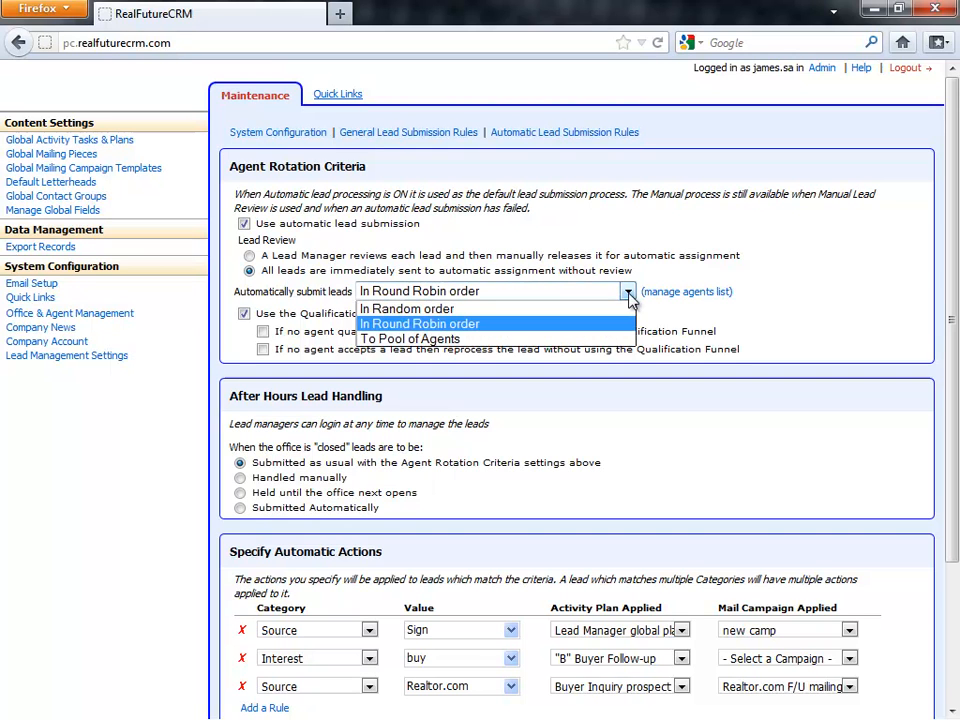
{"action": "left_click", "coordinate": [568, 311]}
{"action": "left_click", "coordinate": [690, 292]}
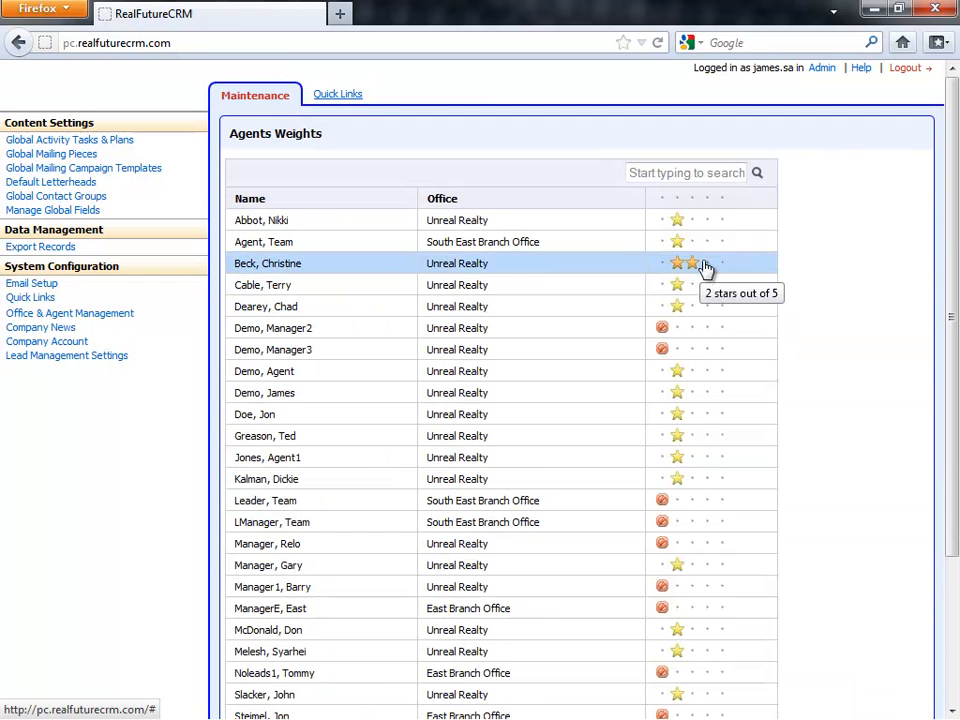
Step: Weight the first two agents at 4 stars, exclude the third agent, and weight the fourth at 3 stars
{"action": "left_click", "coordinate": [721, 221]}
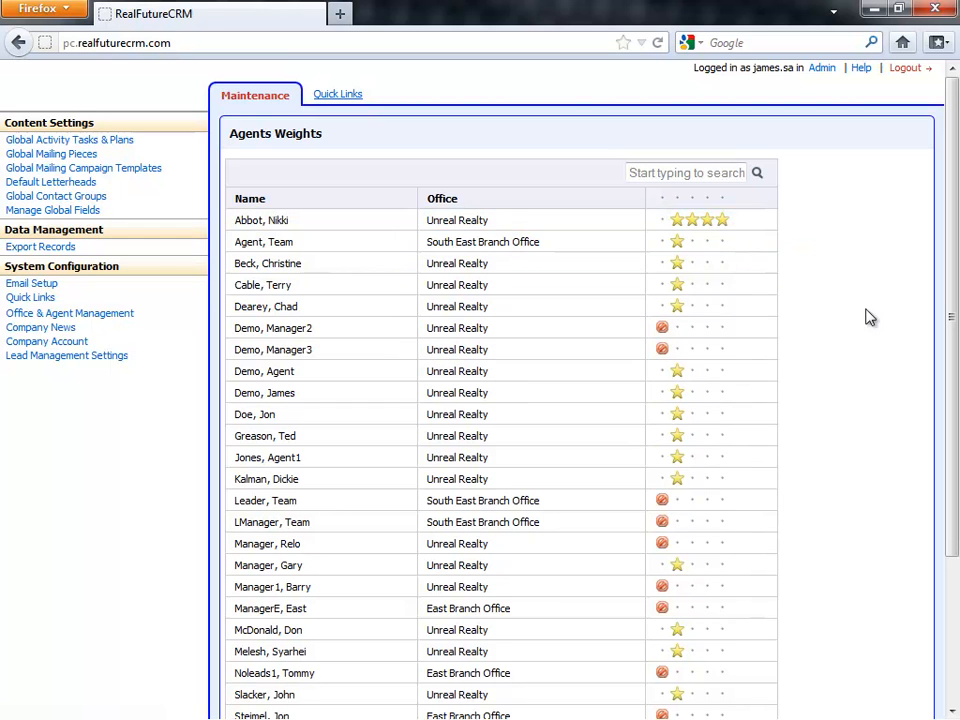
{"action": "left_click", "coordinate": [722, 244]}
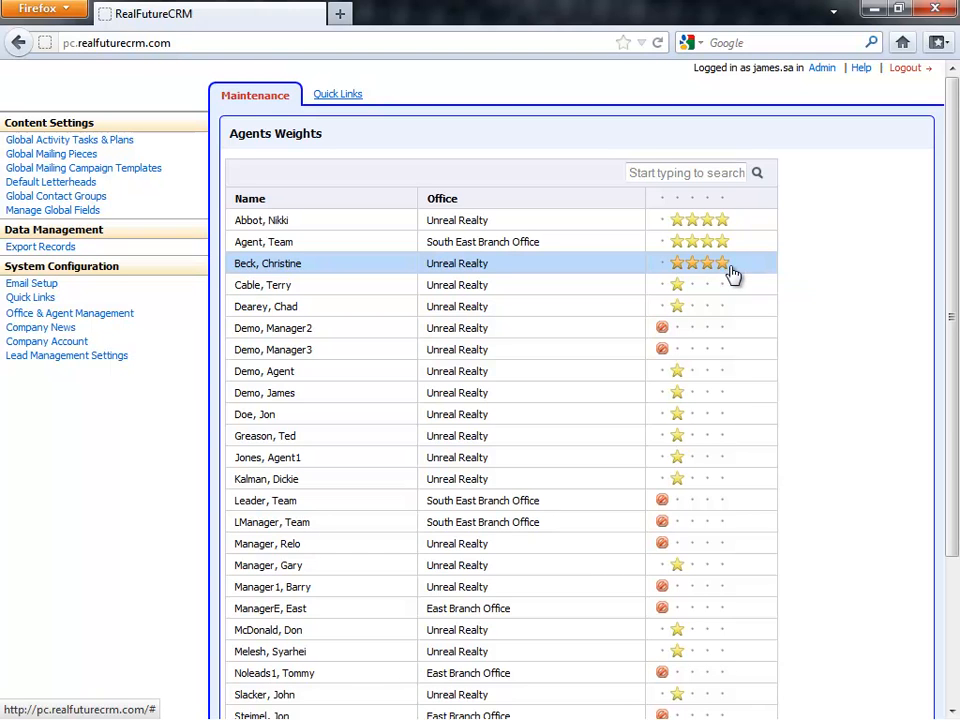
{"action": "left_click", "coordinate": [662, 264]}
{"action": "left_click", "coordinate": [709, 288]}
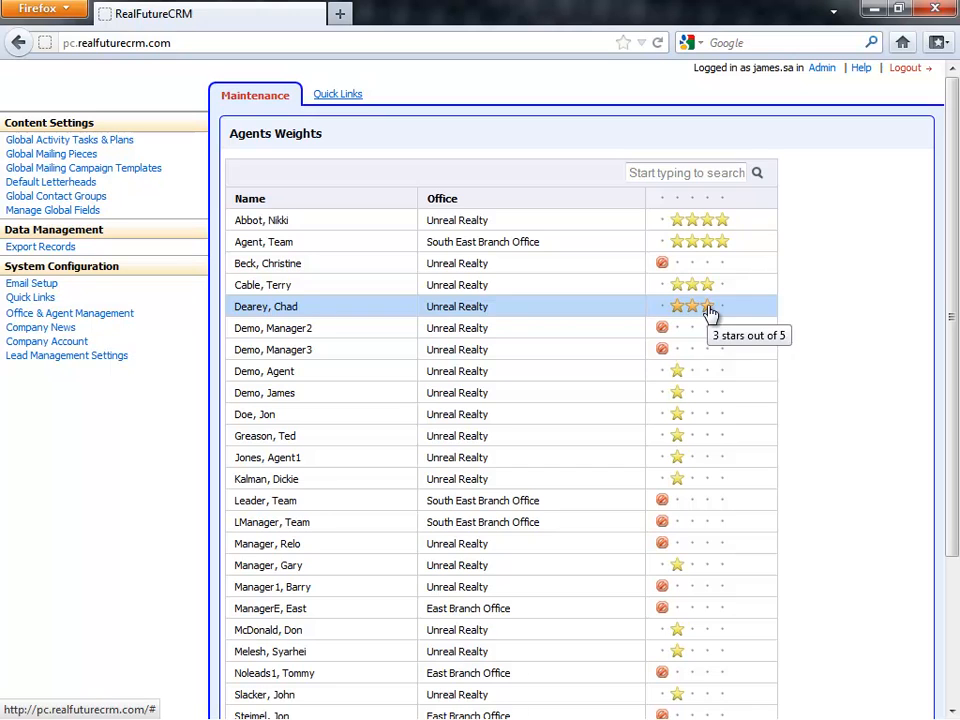
Step: Filter the Agents Weights list by part of an agent's surname and save the agents' weights
{"action": "left_click", "coordinate": [696, 176]}
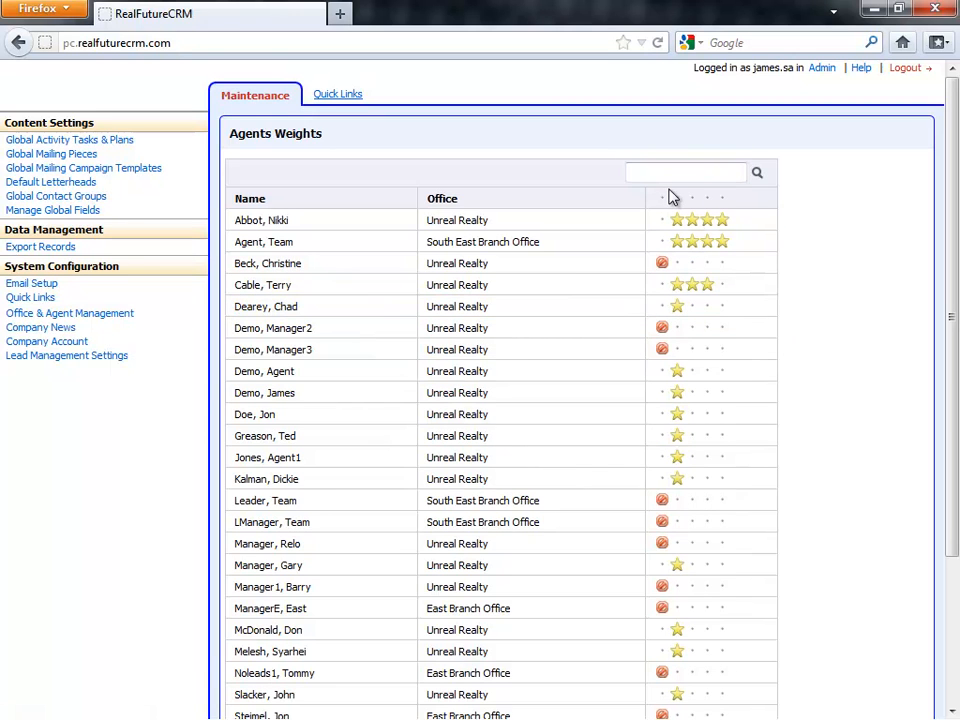
{"action": "type", "text": "jon"}
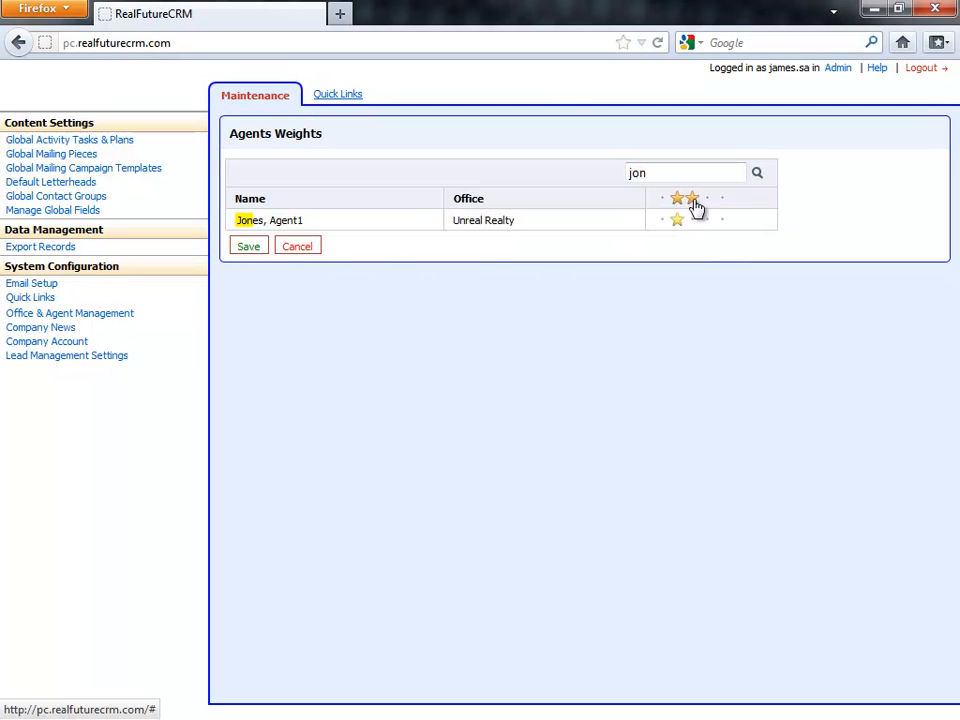
{"action": "left_click", "coordinate": [257, 249]}
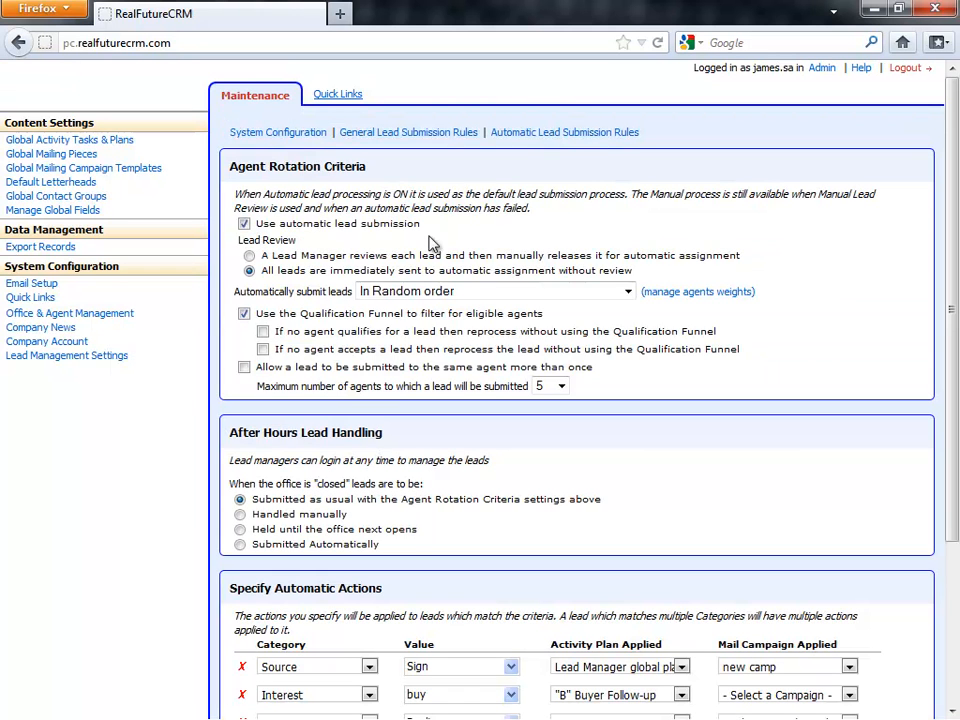
Step: Set leads to be submitted automatically In Round Robin order and open the management of the agents list
{"action": "left_click", "coordinate": [628, 291]}
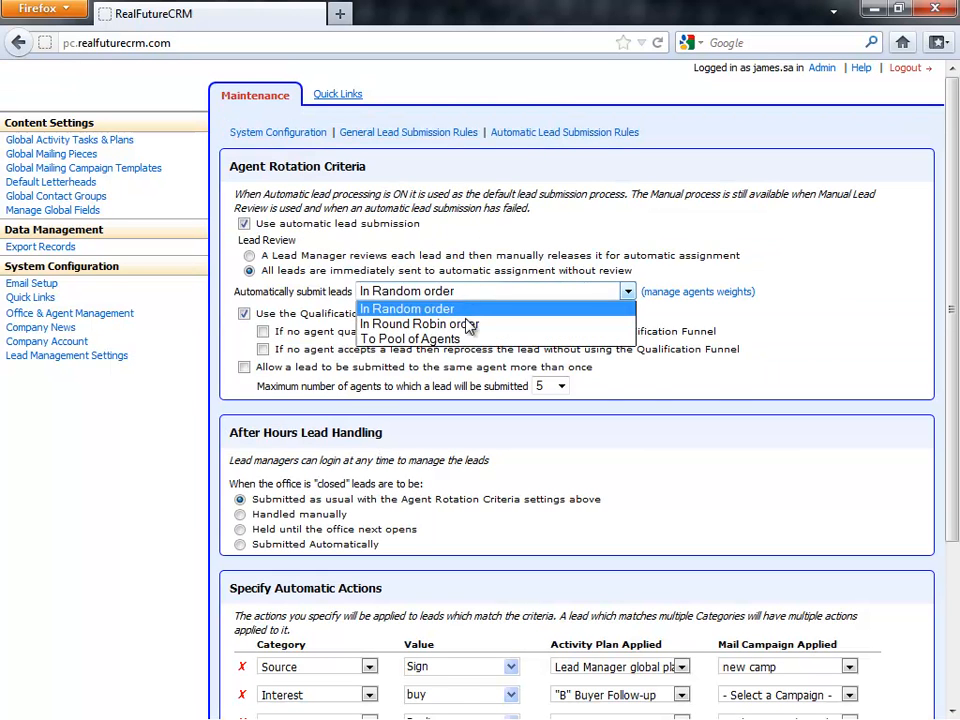
{"action": "left_click", "coordinate": [468, 324]}
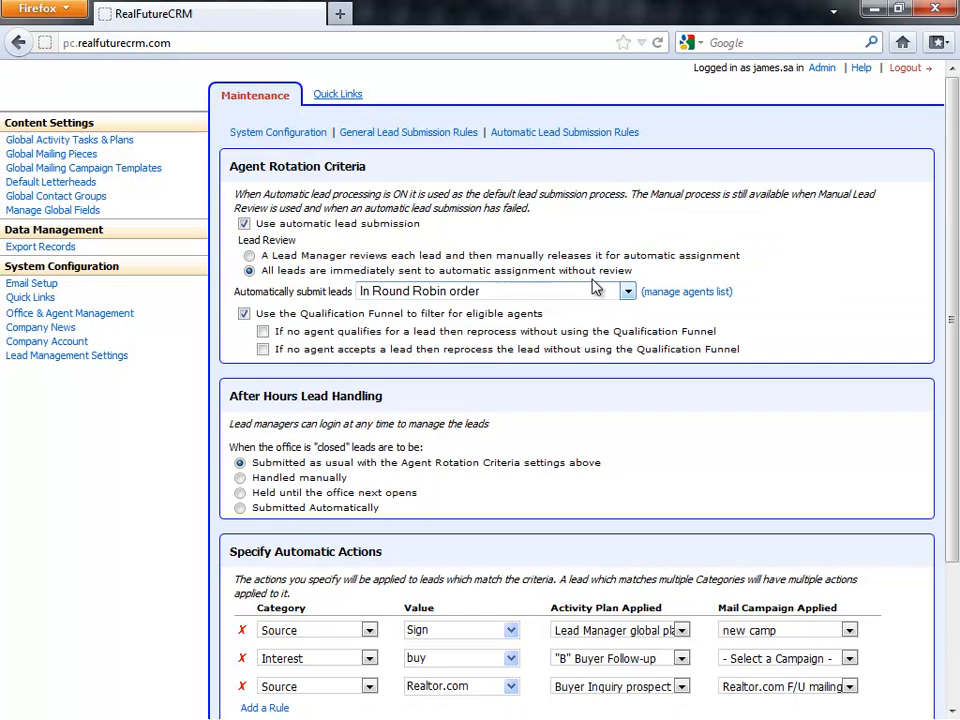
{"action": "left_click", "coordinate": [687, 293]}
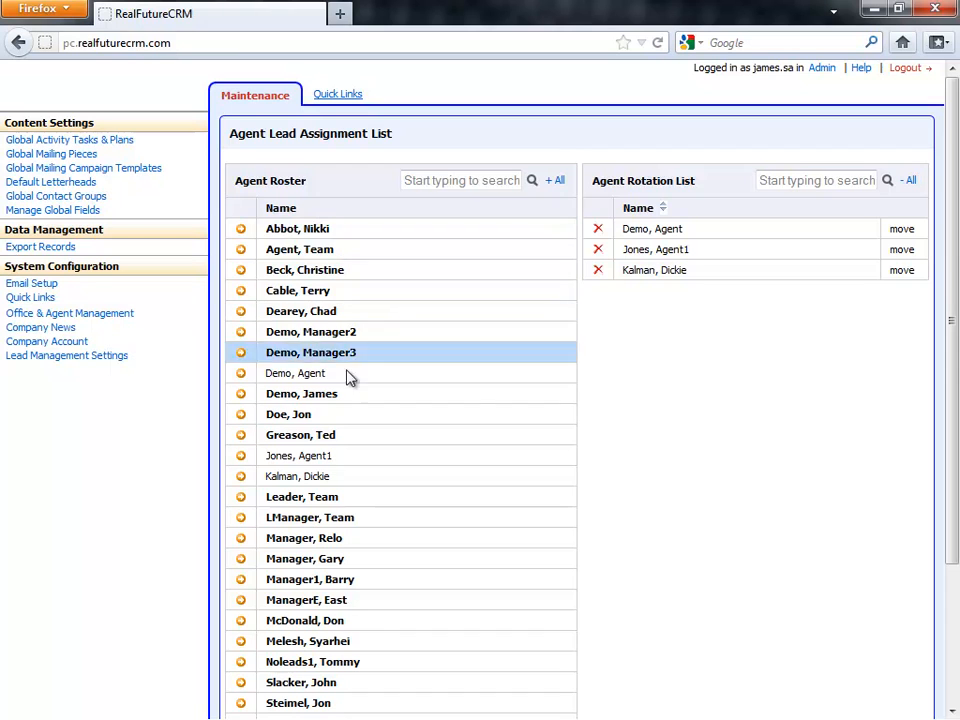
Step: Add the agent found by searching the roster for "st" to the Agent Rotation List, plus a second entry for the agent already listed second
{"action": "left_click", "coordinate": [415, 177]}
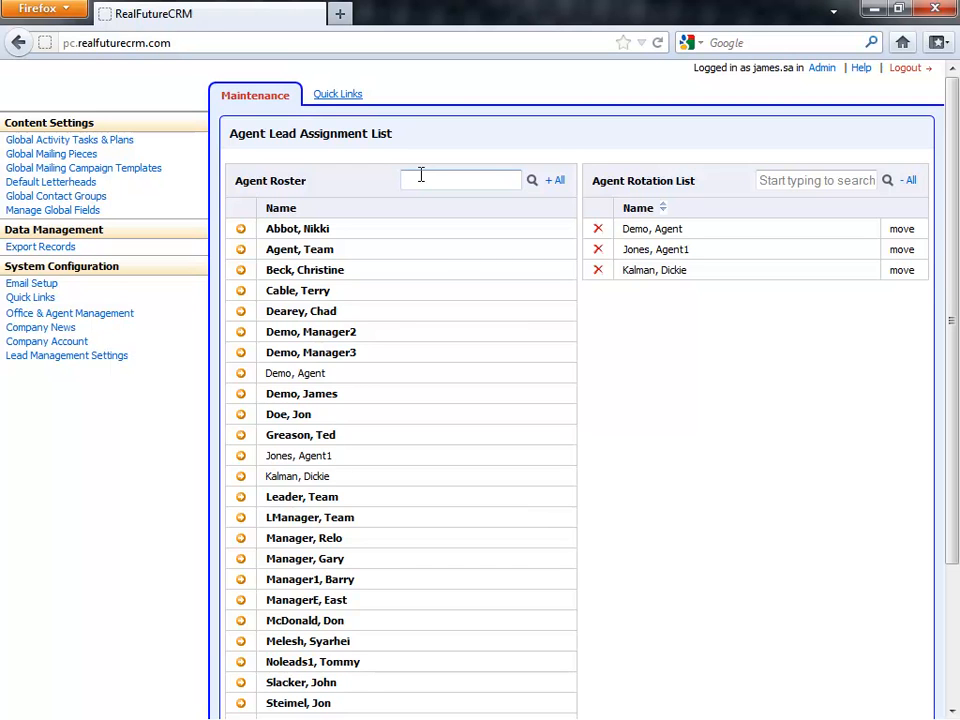
{"action": "type", "text": "st"}
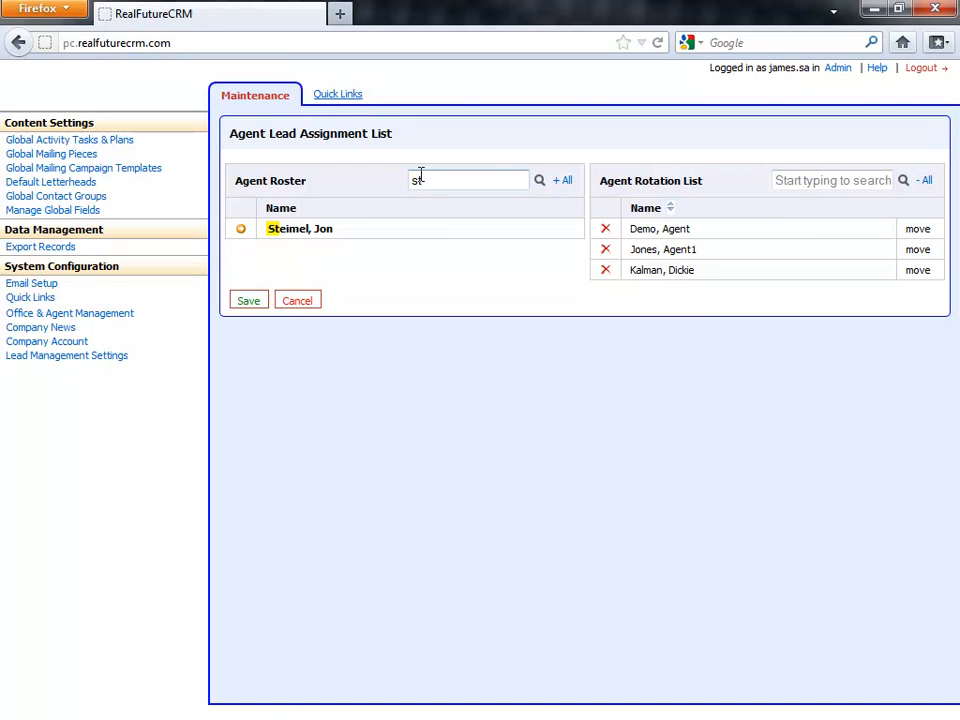
{"action": "left_click", "coordinate": [241, 231]}
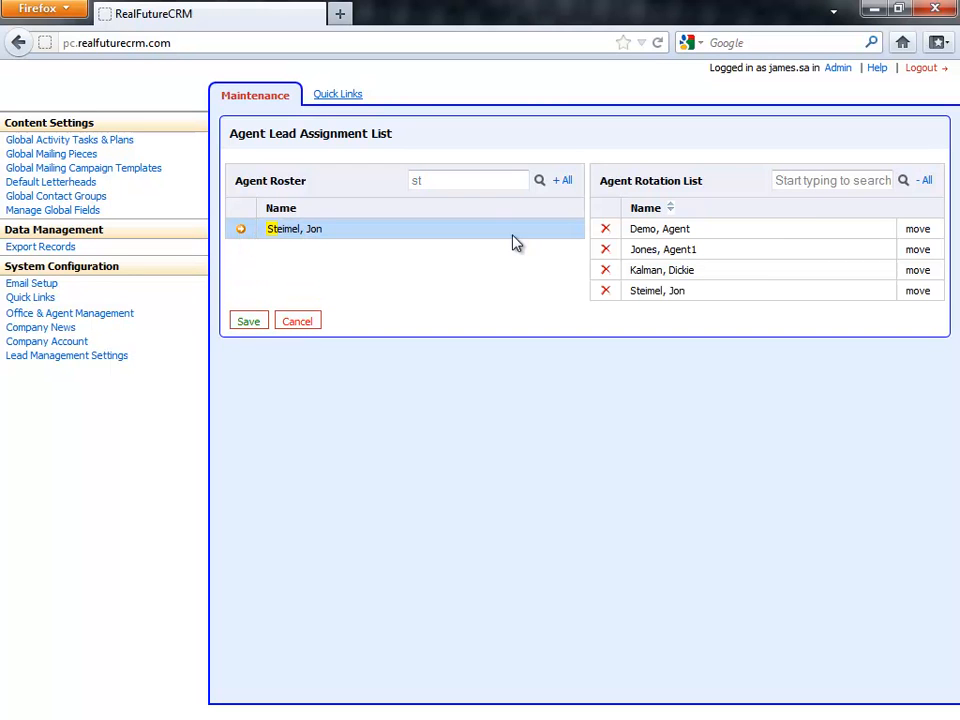
{"action": "double_click", "coordinate": [497, 184]}
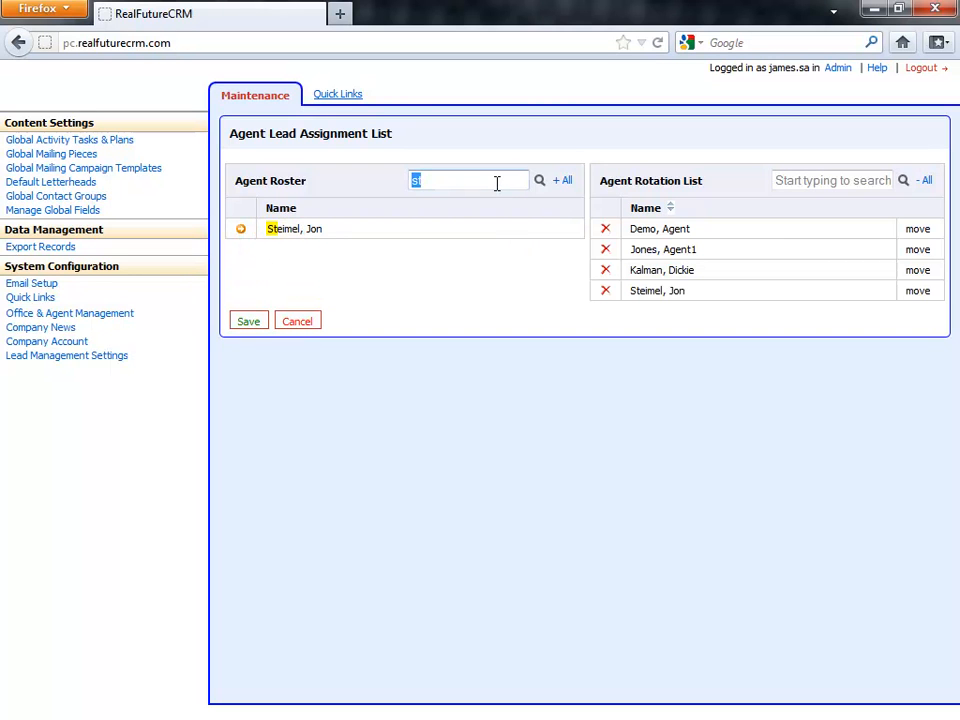
{"action": "type", "text": "jon"}
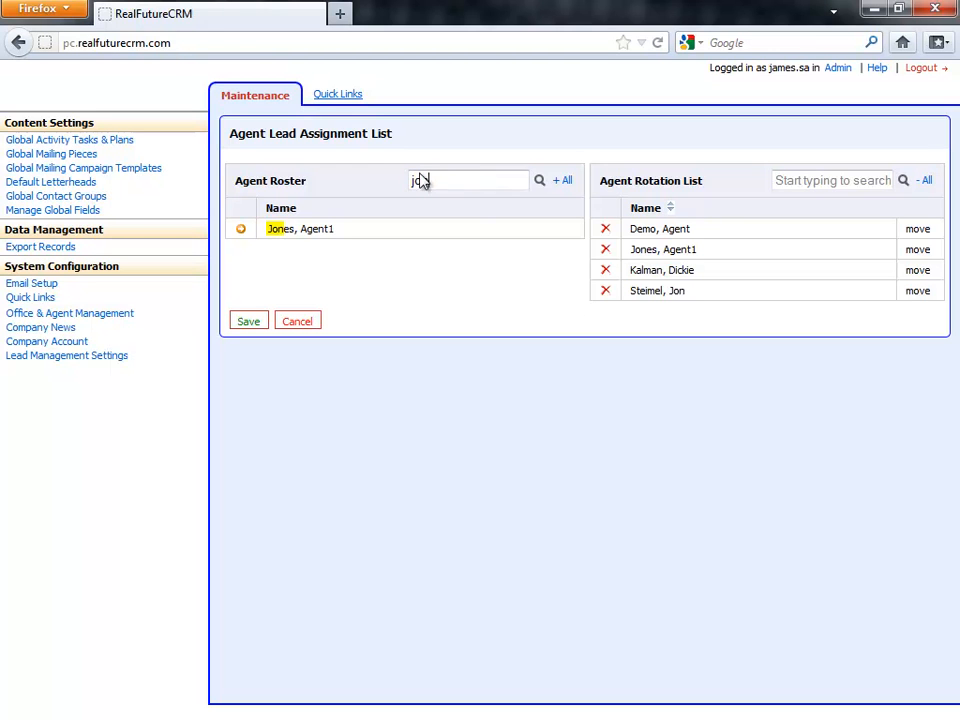
{"action": "left_click", "coordinate": [243, 233]}
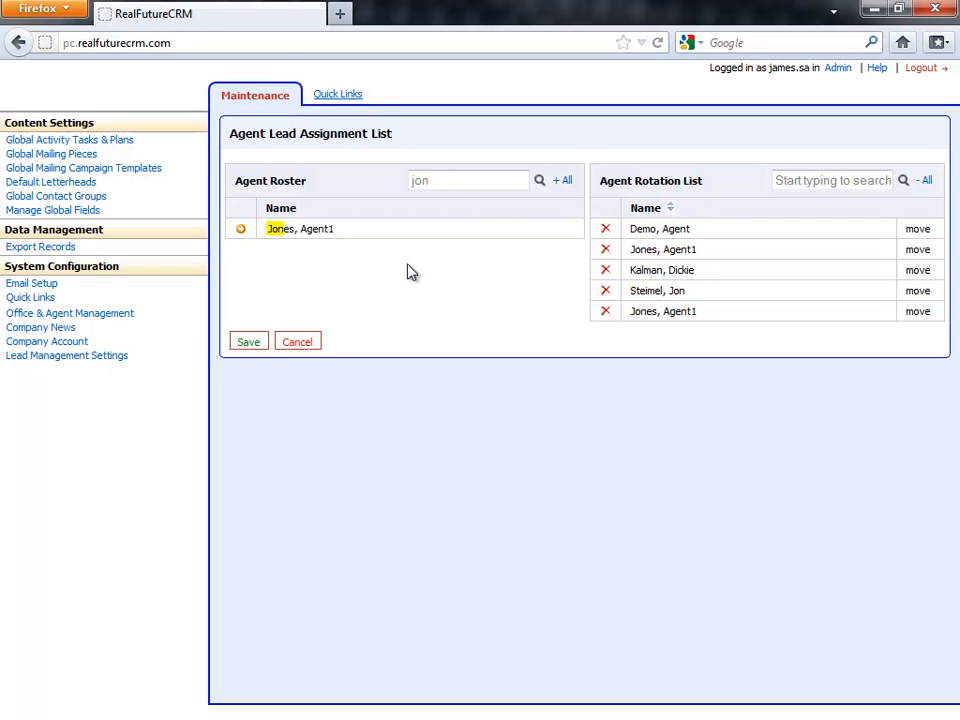
Step: Save the rotation list and submit leads To Pool of Agents, reprocessing without the Qualification Funnel when no agent qualifies or accepts
{"action": "left_click", "coordinate": [248, 343]}
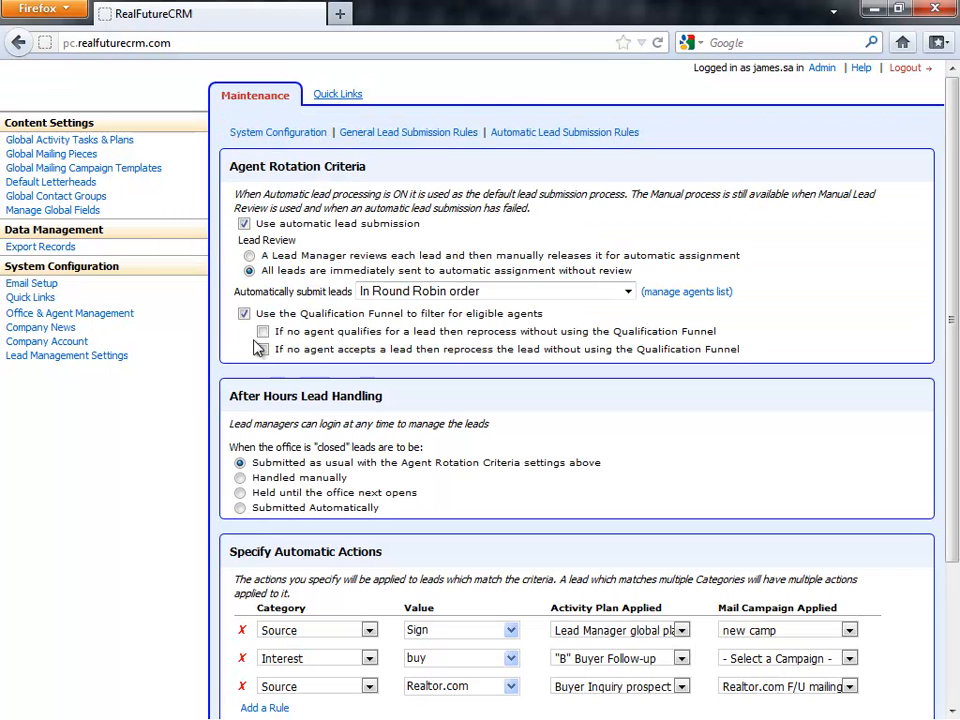
{"action": "left_click", "coordinate": [375, 291]}
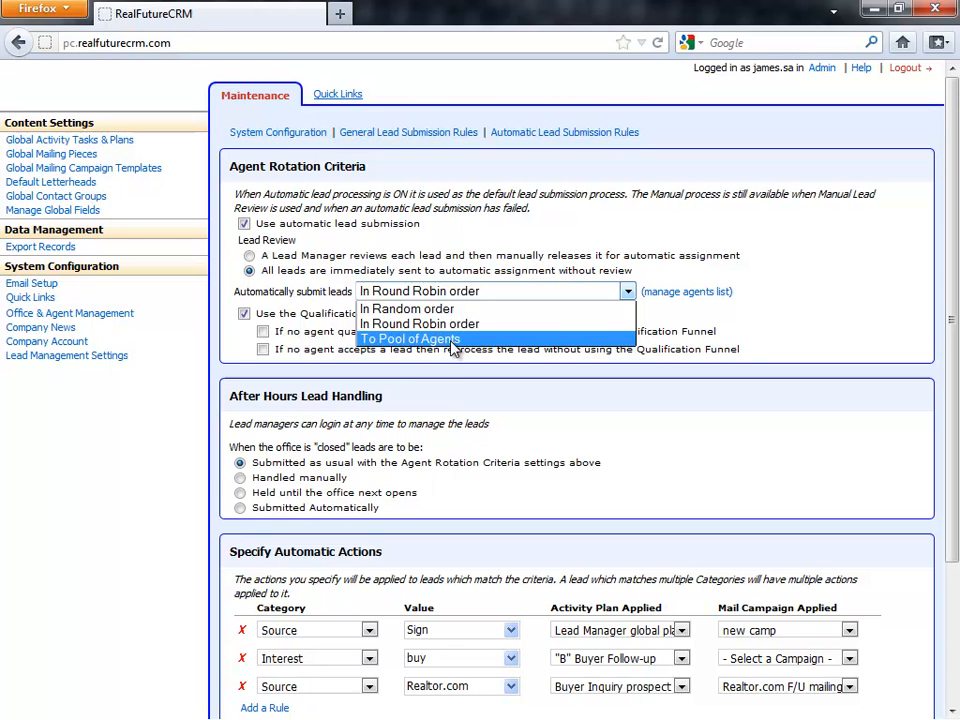
{"action": "left_click", "coordinate": [452, 340]}
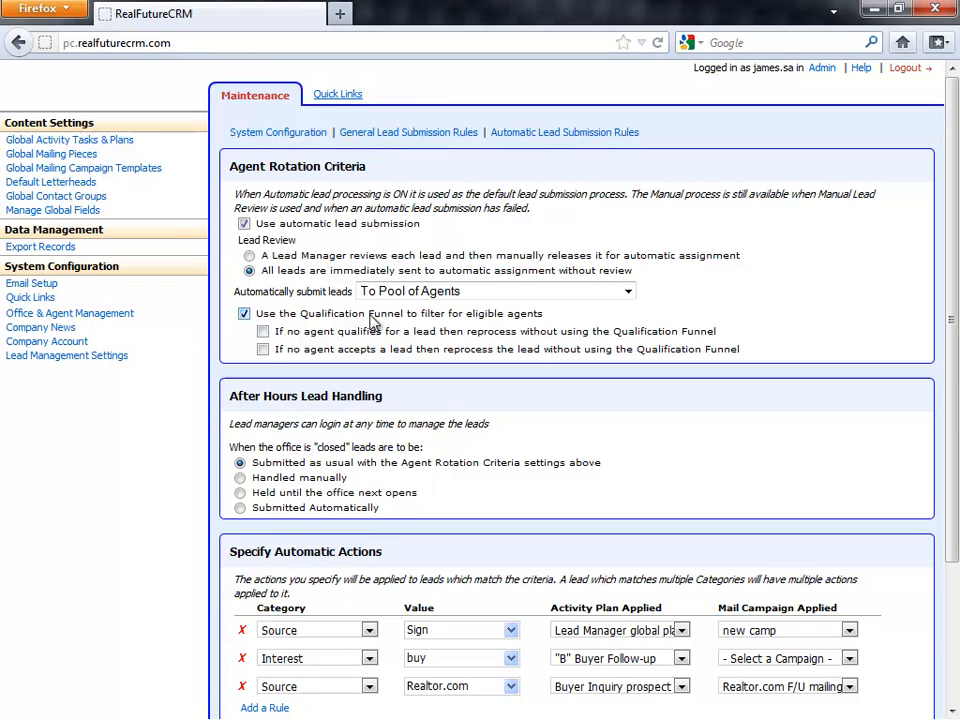
{"action": "left_click", "coordinate": [422, 335]}
{"action": "left_click", "coordinate": [434, 354]}
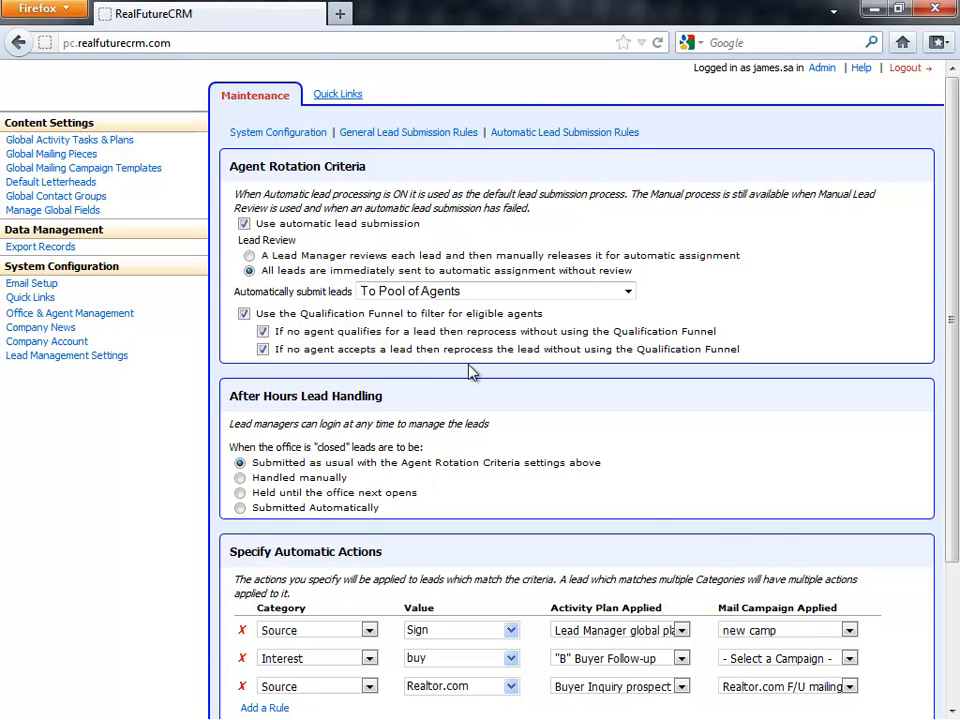
Step: Try Handled manually and Held until the office next opens for after-hours leads, and settle on Submitted Automatically
{"action": "scroll", "coordinate": [472, 372], "scroll_direction": "down", "scroll_amount": 2}
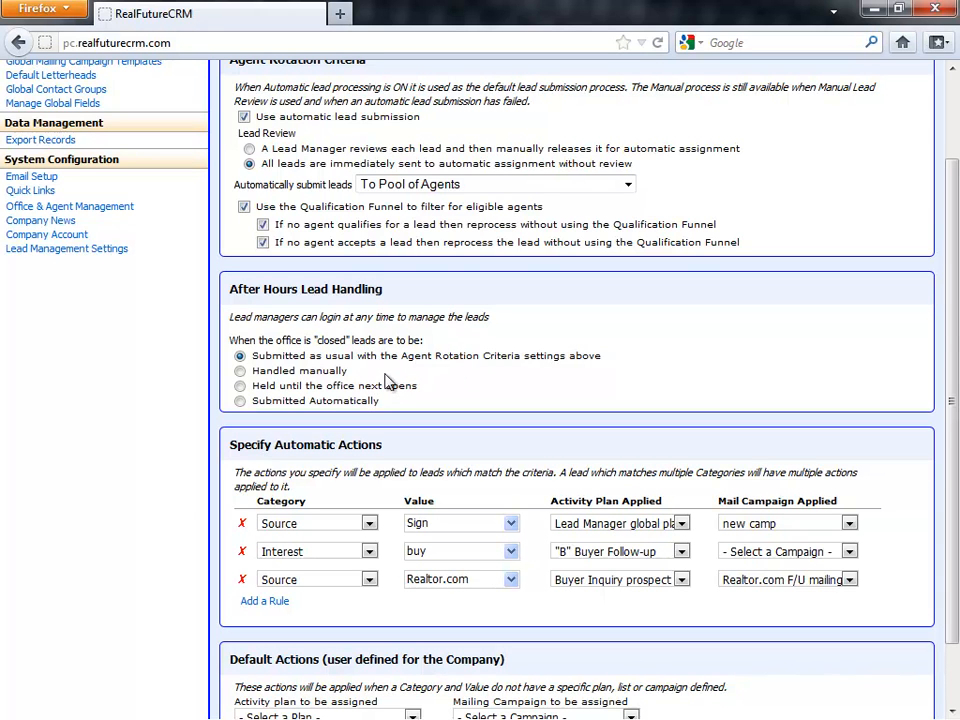
{"action": "left_click", "coordinate": [252, 371]}
{"action": "left_click", "coordinate": [397, 387]}
{"action": "left_click", "coordinate": [376, 403]}
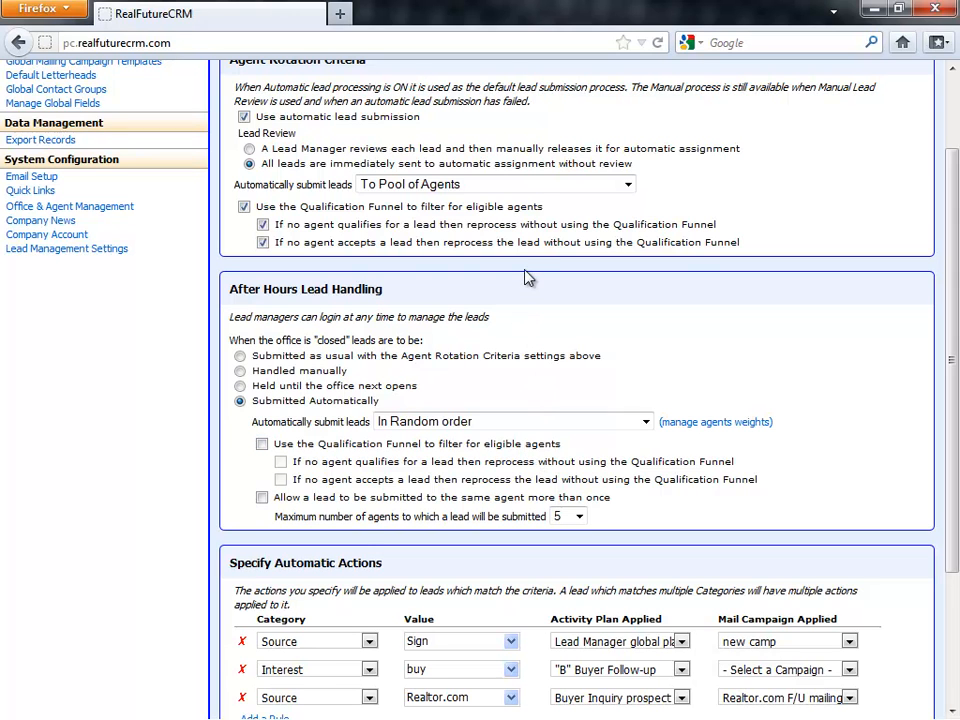
Step: Try In Round Robin order for the automatic submission of after-hours leads, and settle on To Pool of Agents
{"action": "left_click", "coordinate": [546, 421]}
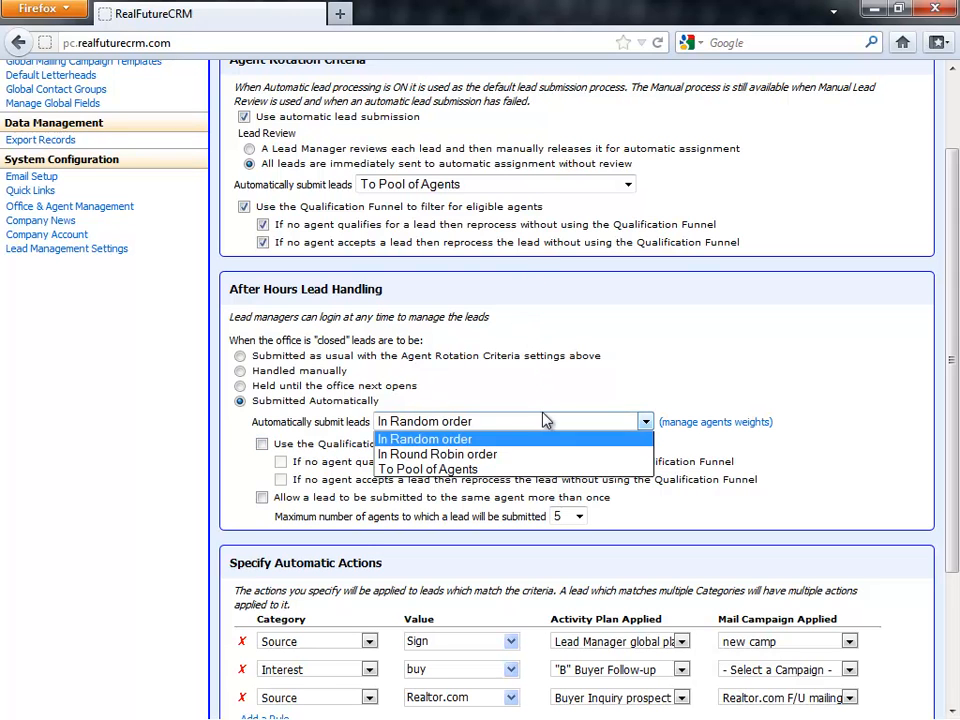
{"action": "left_click", "coordinate": [514, 455]}
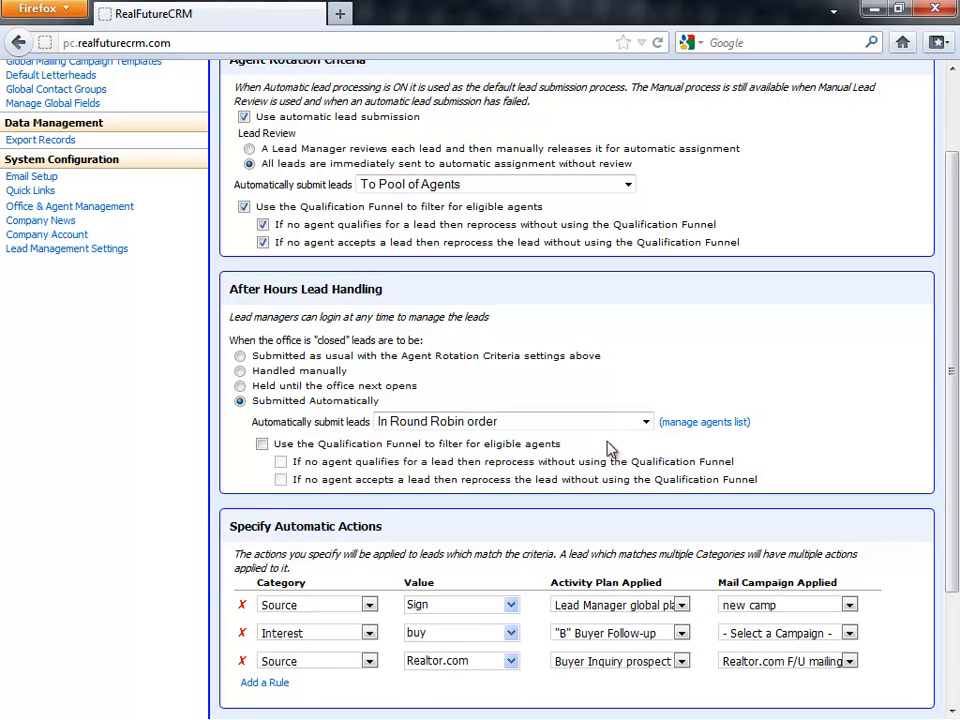
{"action": "left_click", "coordinate": [585, 425]}
{"action": "left_click", "coordinate": [574, 470]}
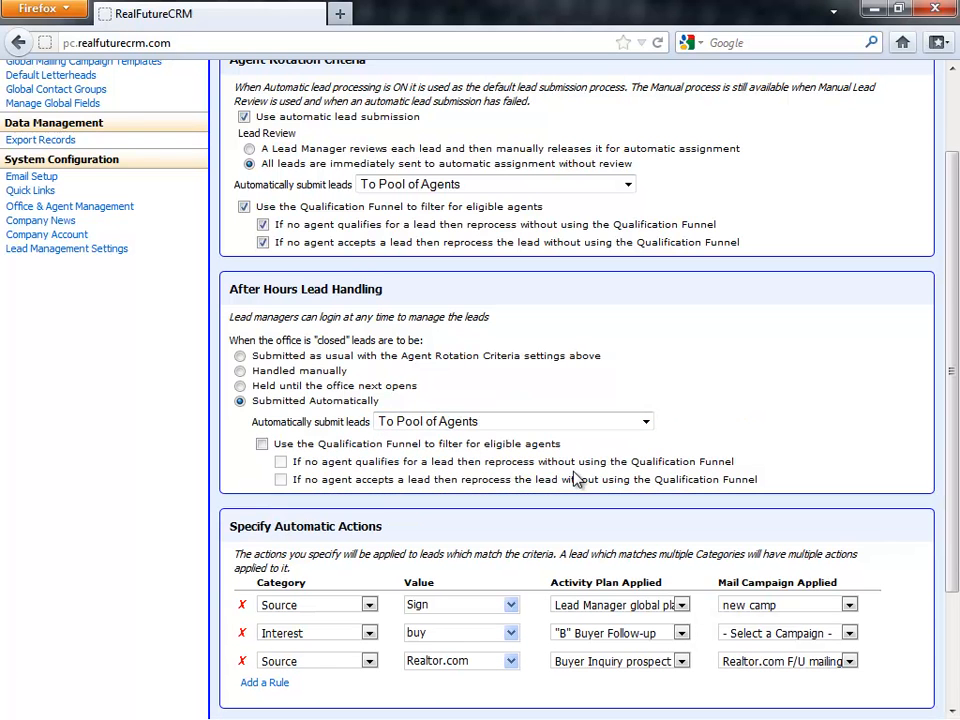
Step: Add a fourth automatic action rule with the category Interest and the value Rent/Lease
{"action": "scroll", "coordinate": [545, 402], "scroll_direction": "down", "scroll_amount": 2}
{"action": "right_click", "coordinate": [545, 402]}
{"action": "scroll", "coordinate": [545, 402], "scroll_direction": "down", "scroll_amount": 1}
{"action": "left_click", "coordinate": [509, 385]}
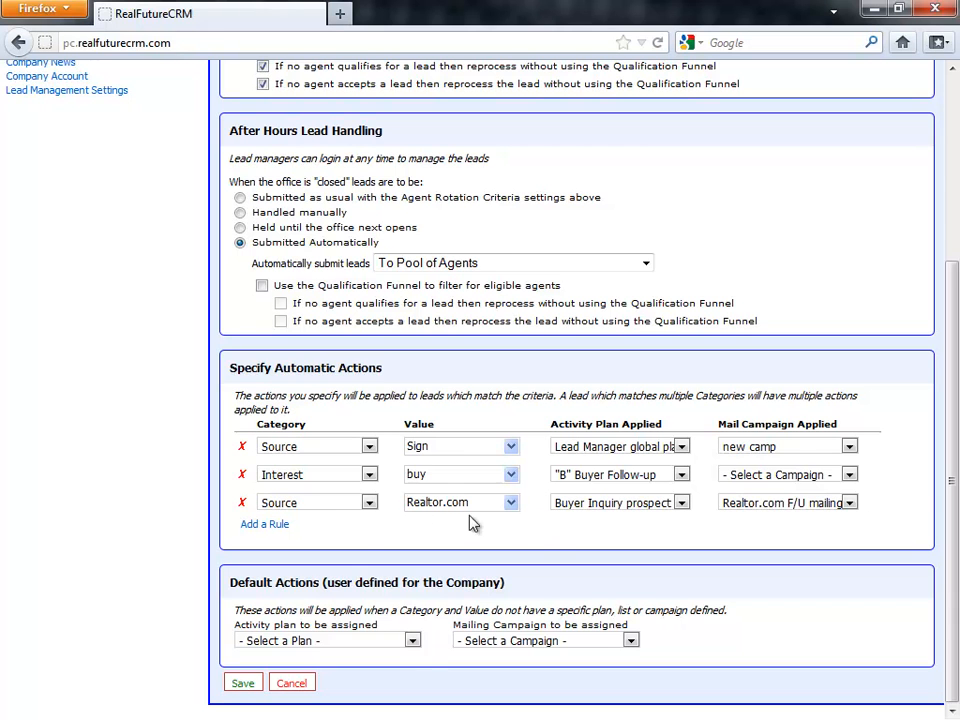
{"action": "left_click", "coordinate": [270, 525]}
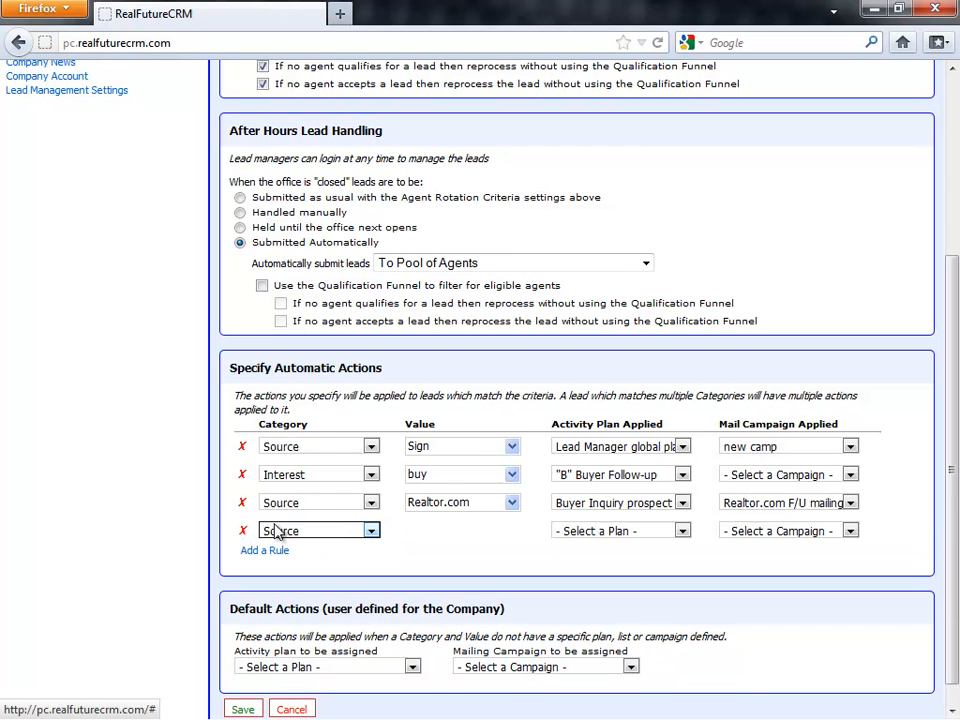
{"action": "left_click", "coordinate": [272, 532]}
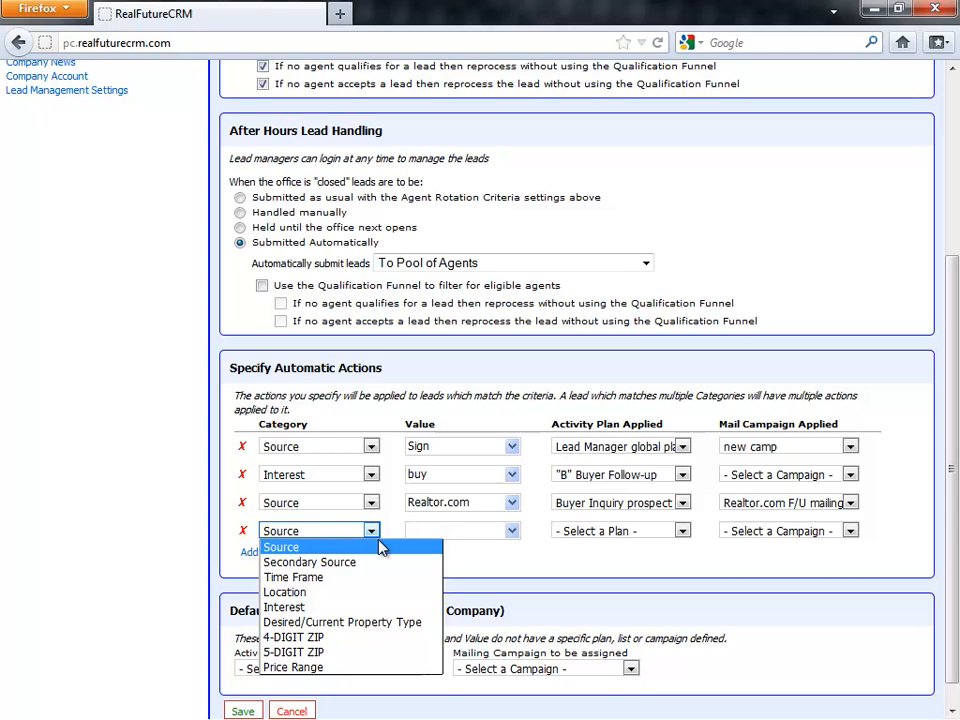
{"action": "left_click", "coordinate": [349, 608]}
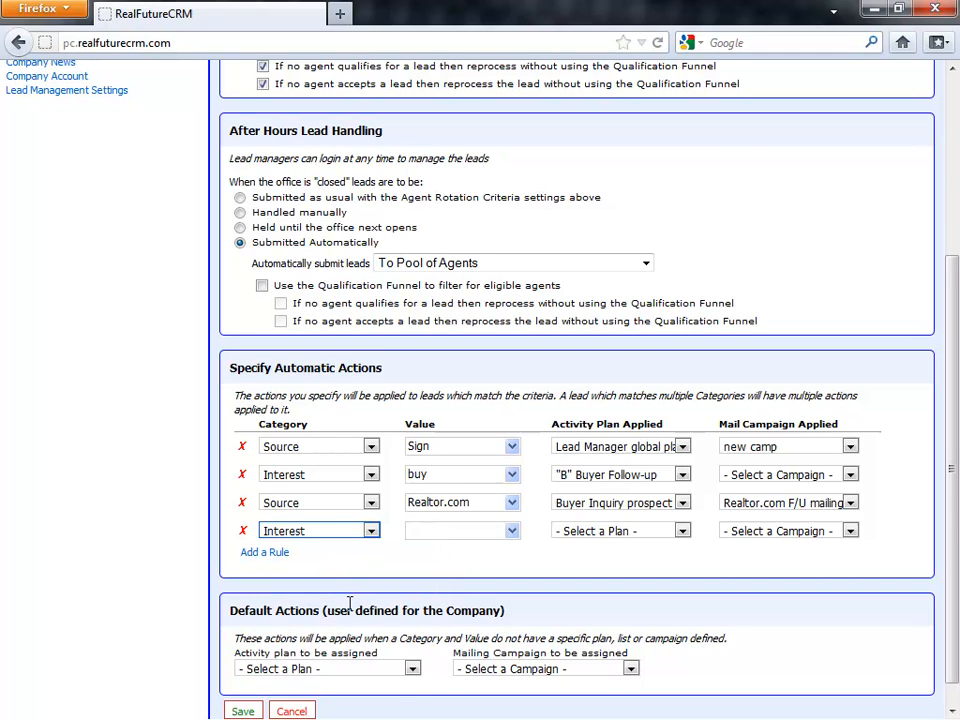
{"action": "left_click", "coordinate": [426, 530]}
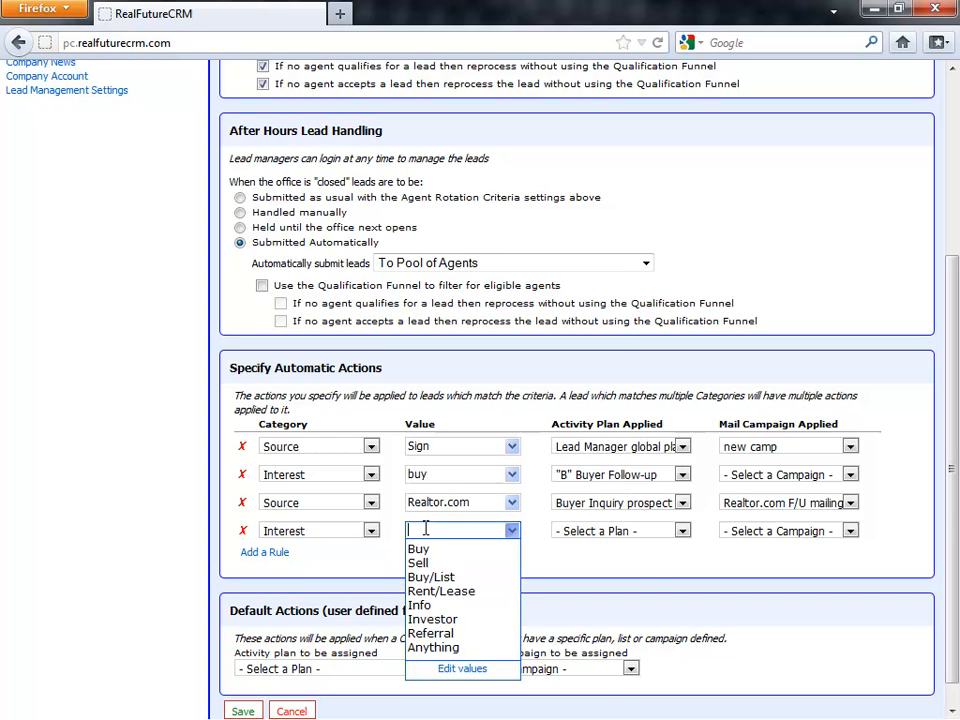
{"action": "left_click", "coordinate": [483, 596]}
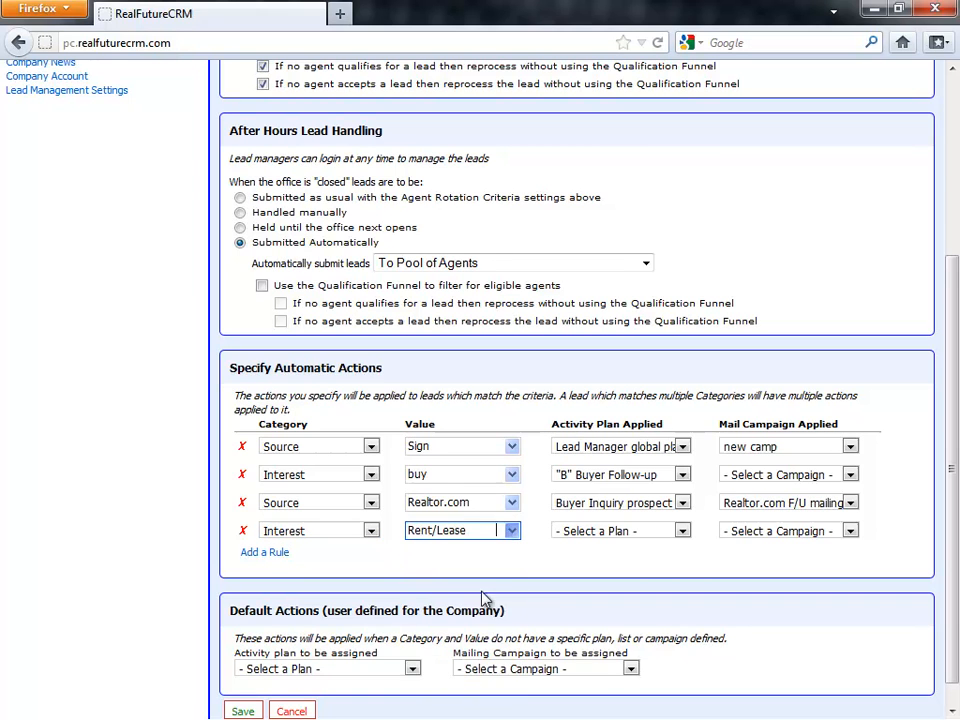
Step: Look through the activity plans for the Rent/Lease rule without choosing one, and apply the Realtor.com F/U mailings campaign to it
{"action": "left_click", "coordinate": [595, 531]}
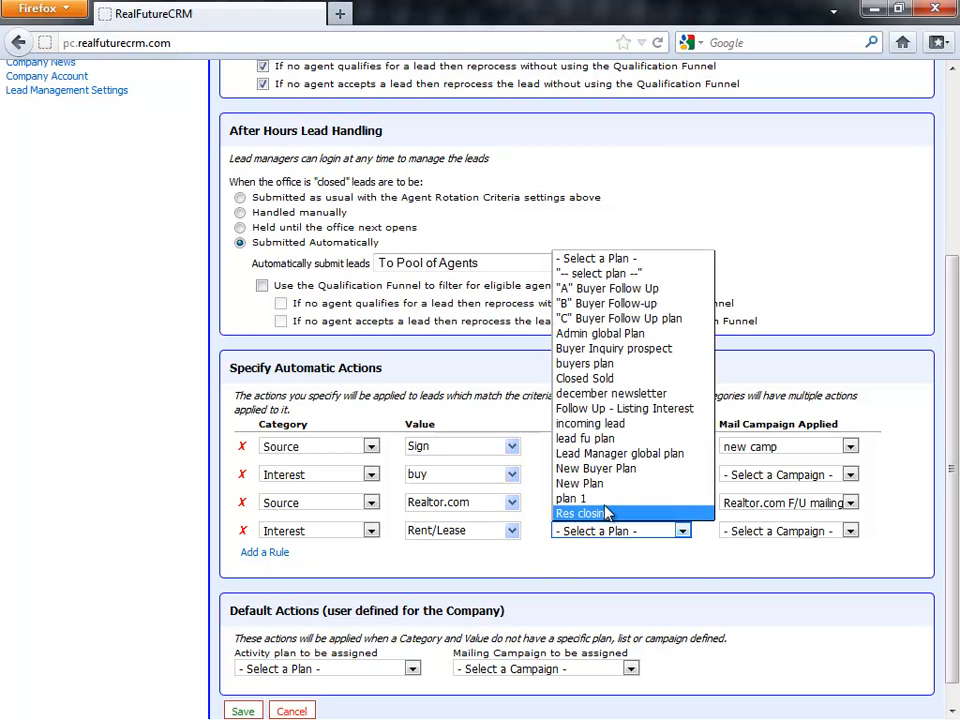
{"action": "left_click", "coordinate": [738, 532]}
{"action": "left_click", "coordinate": [738, 532]}
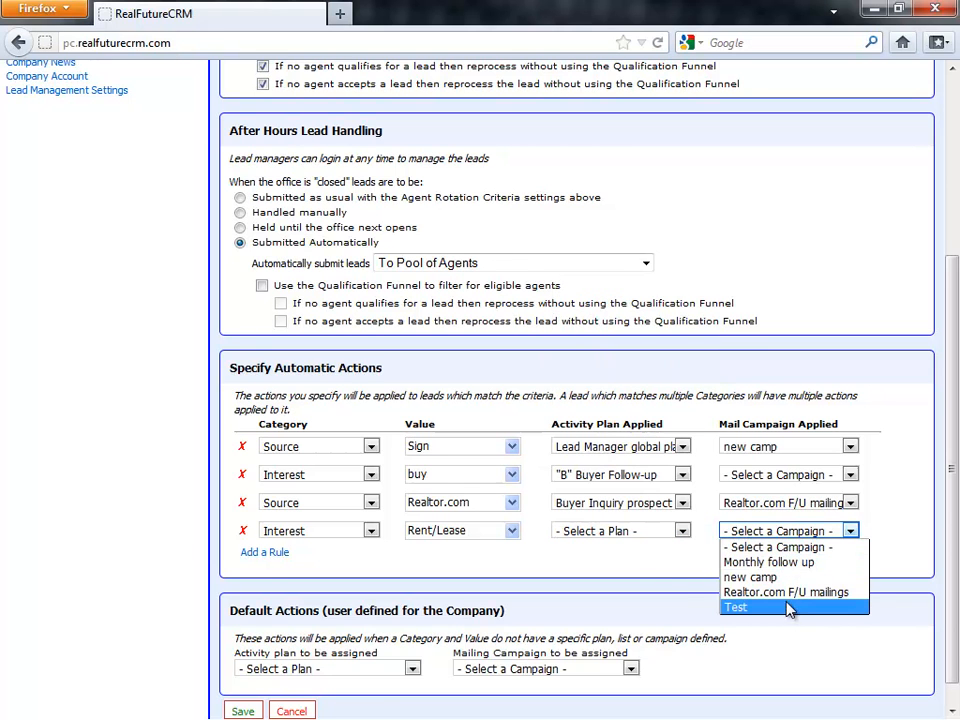
{"action": "left_click", "coordinate": [785, 592]}
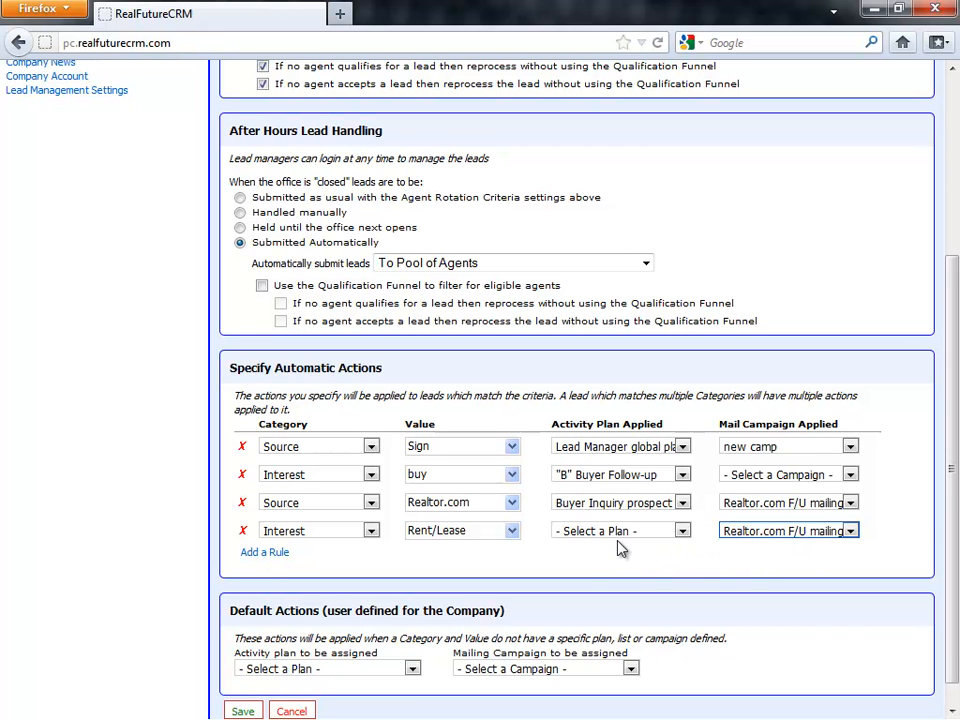
Step: Set the company's default actions to the december newsletter activity plan and the Monthly follow up mailing campaign
{"action": "scroll", "coordinate": [600, 545], "scroll_direction": "down", "scroll_amount": 1}
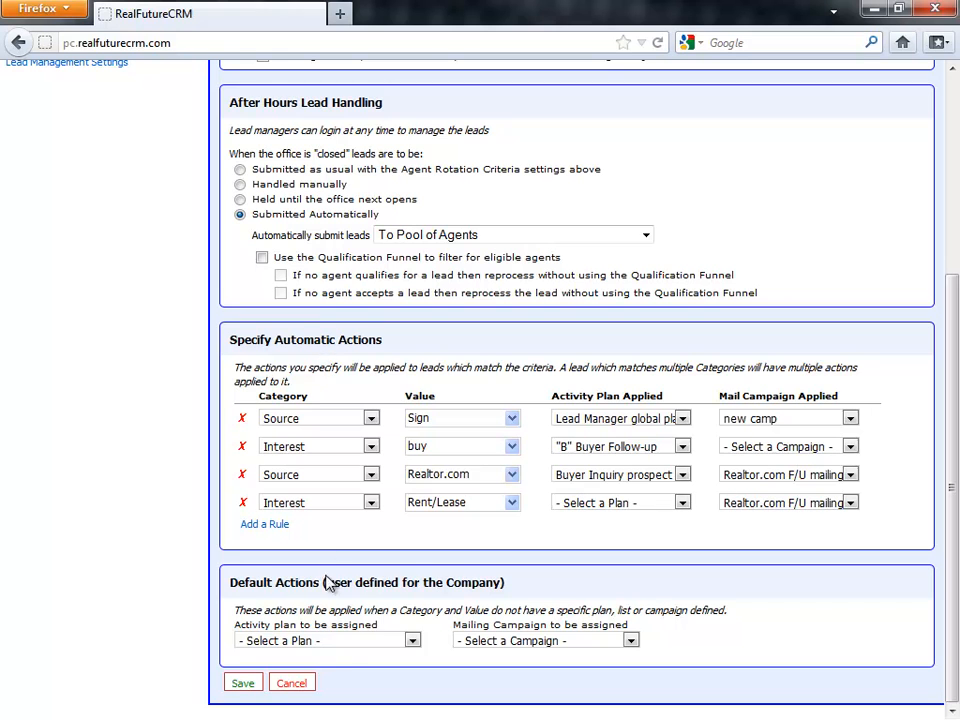
{"action": "left_click", "coordinate": [335, 640]}
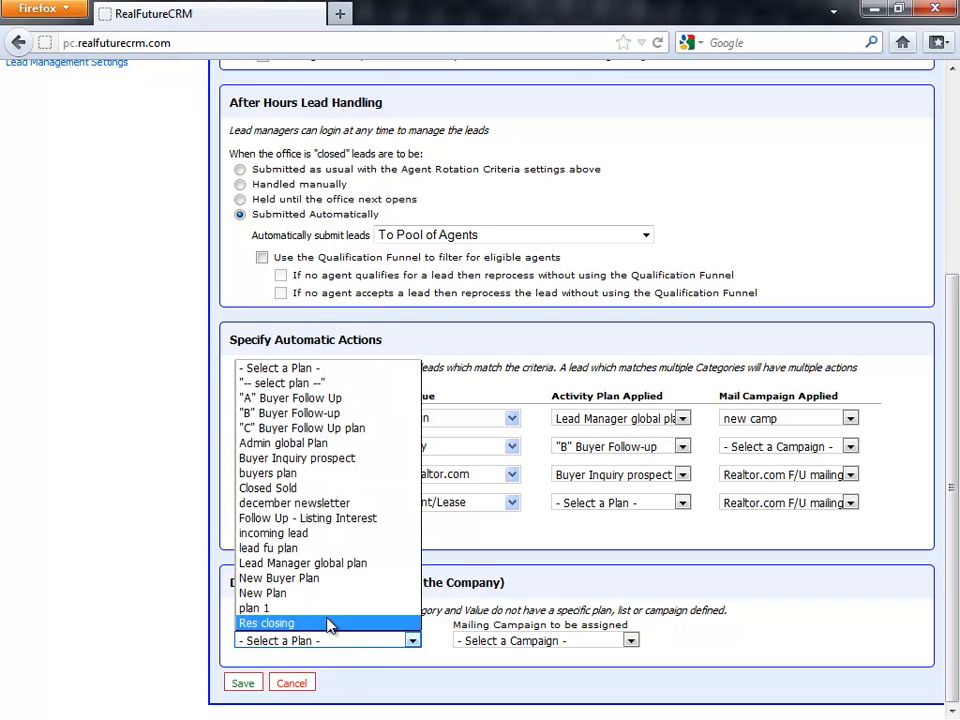
{"action": "left_click", "coordinate": [330, 510]}
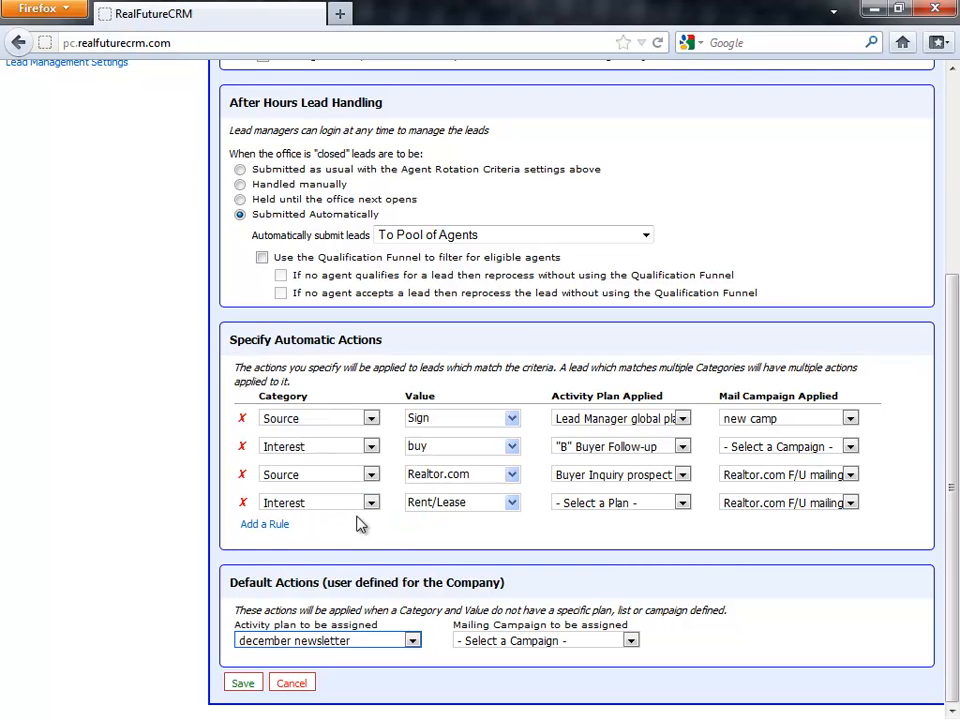
{"action": "left_click", "coordinate": [574, 640]}
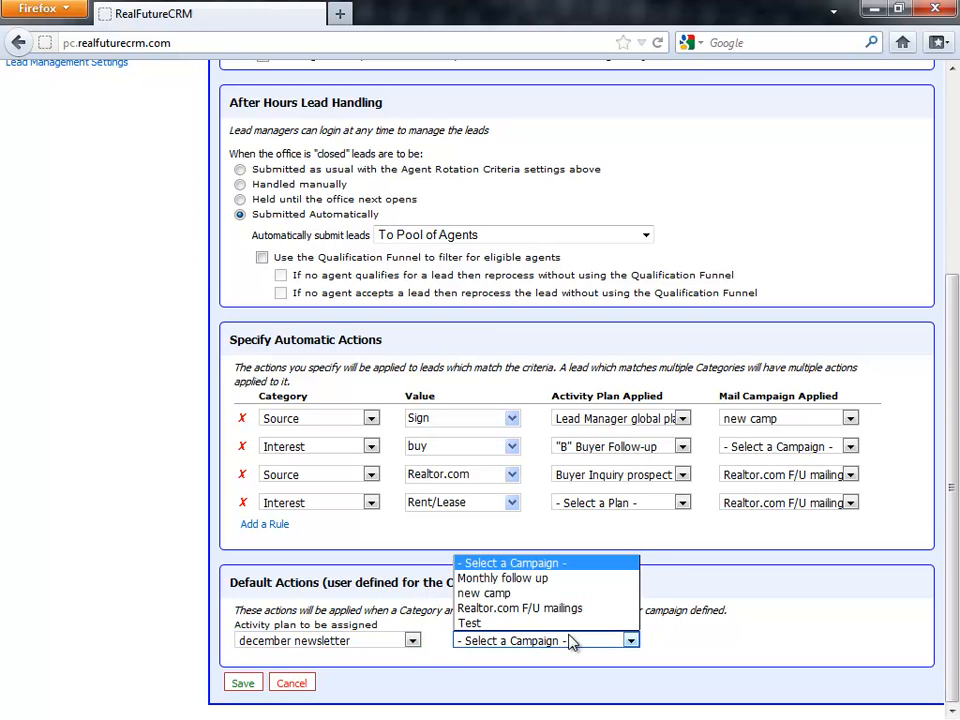
{"action": "left_click", "coordinate": [574, 578]}
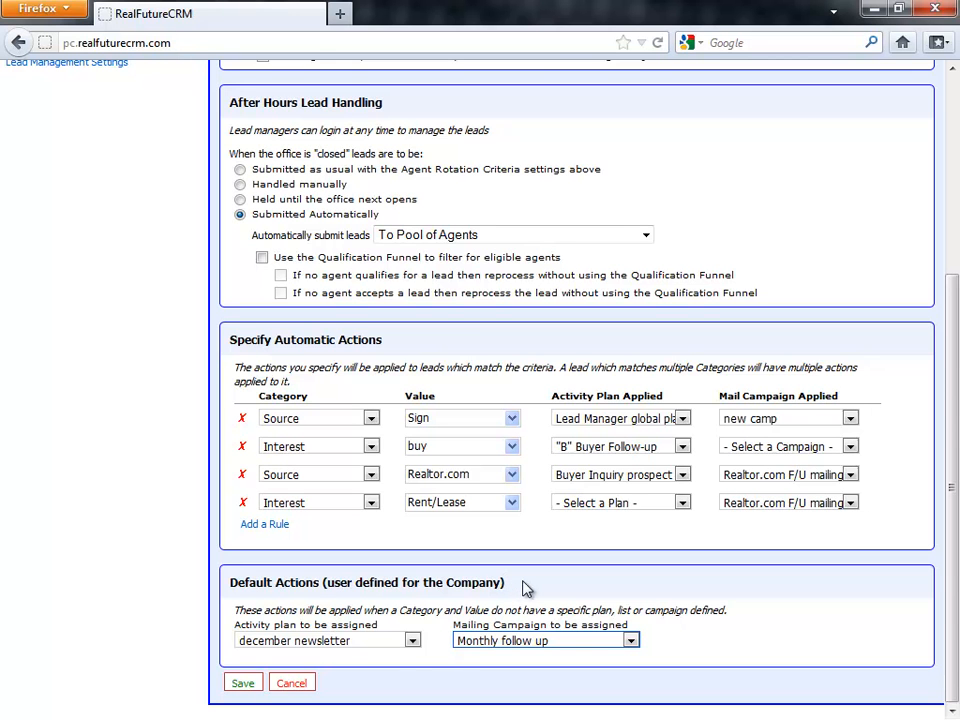